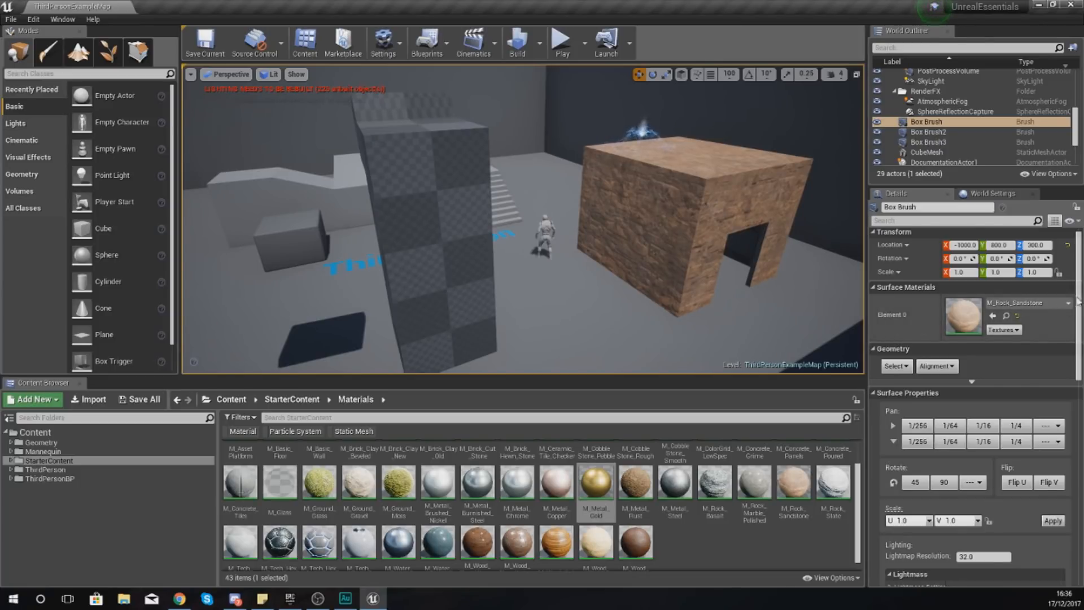
Select the sandstone box brush's side wall and look over its transform, surface material and surface properties.
left_click(679, 241)
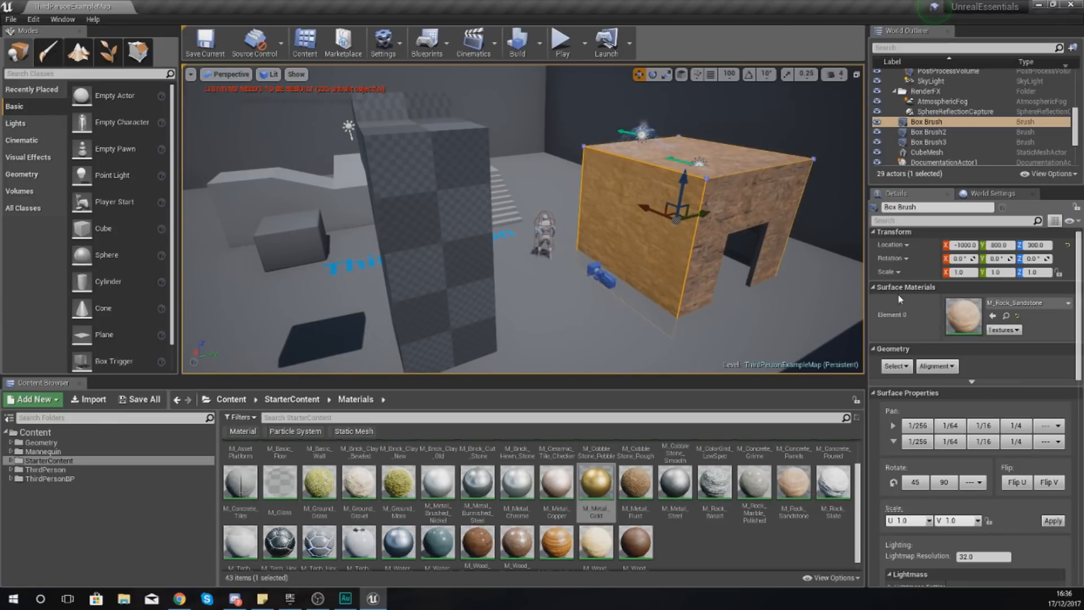
scroll(1075, 353, "down", 2)
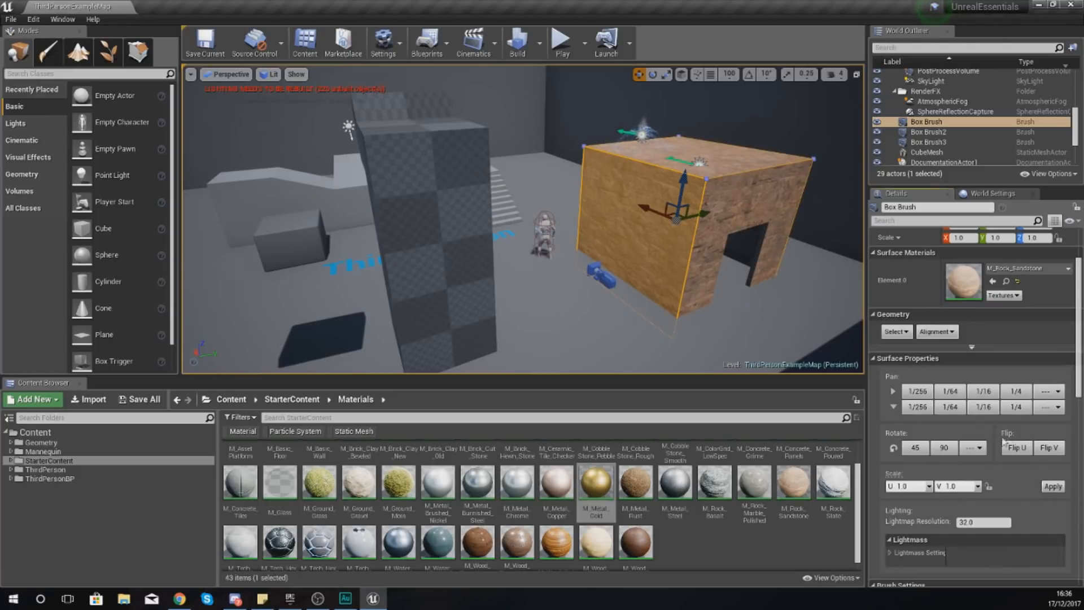
left_click(914, 448)
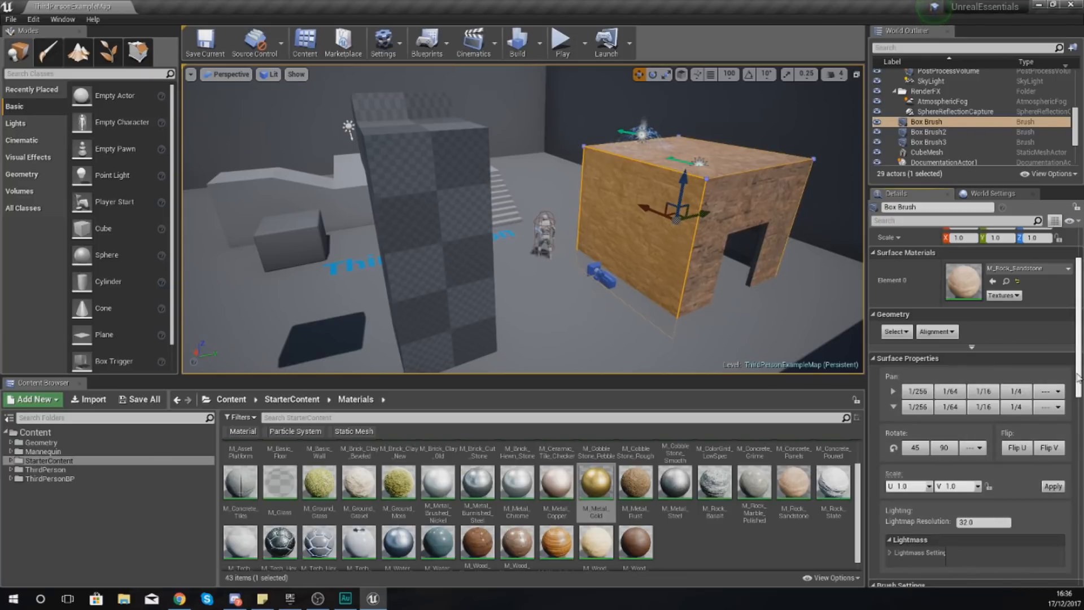
scroll(1077, 339, "up", 2)
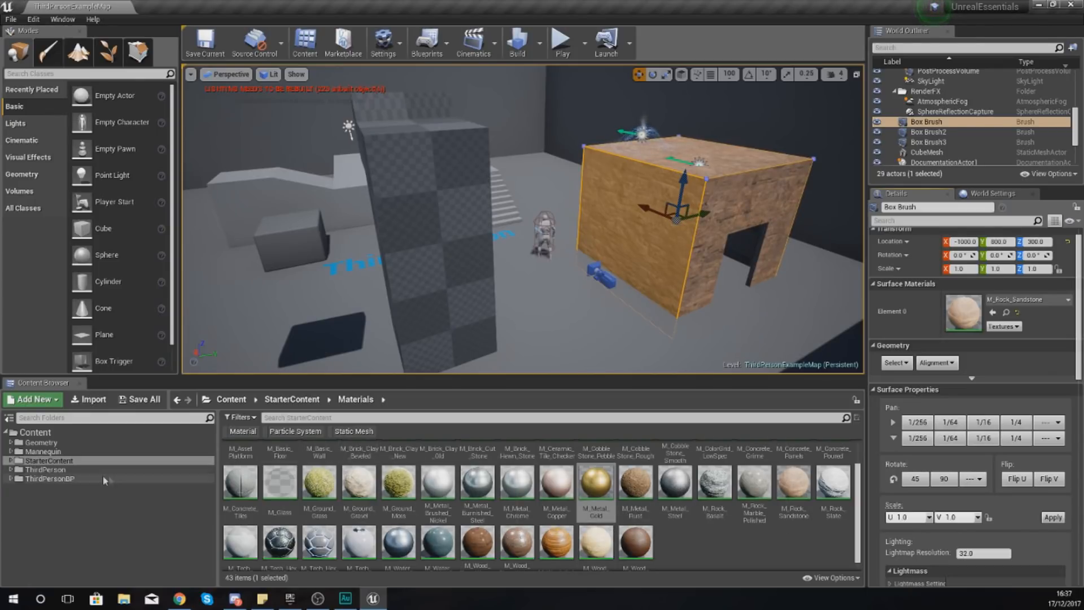
Browse to the StarterContent Materials folder and open the M_Metal_Gold material for viewing.
left_click(54, 461)
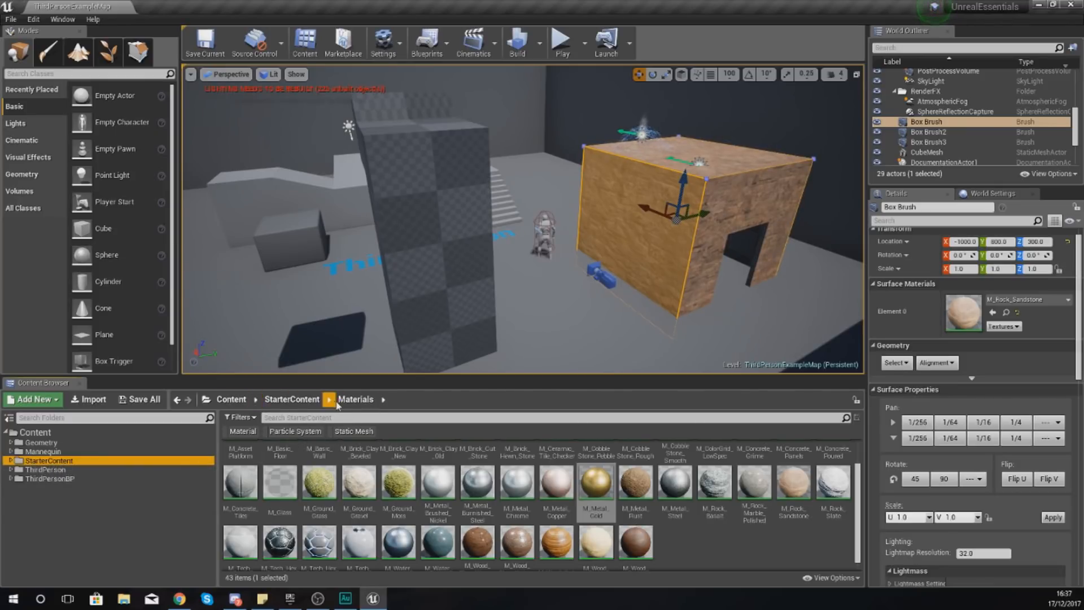
left_click(233, 400)
left_click(54, 461)
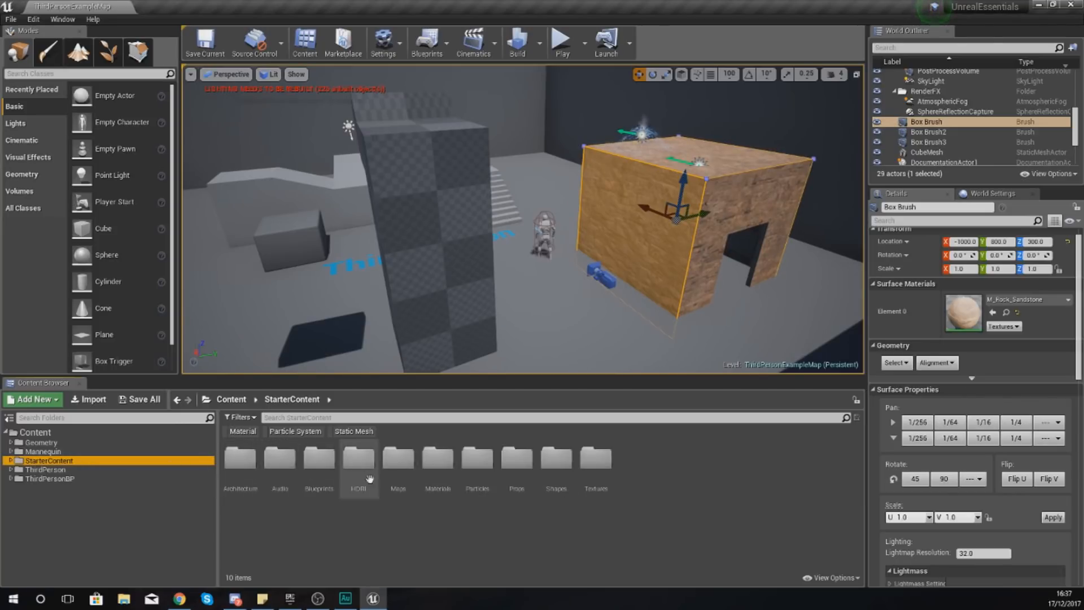
double_click(448, 465)
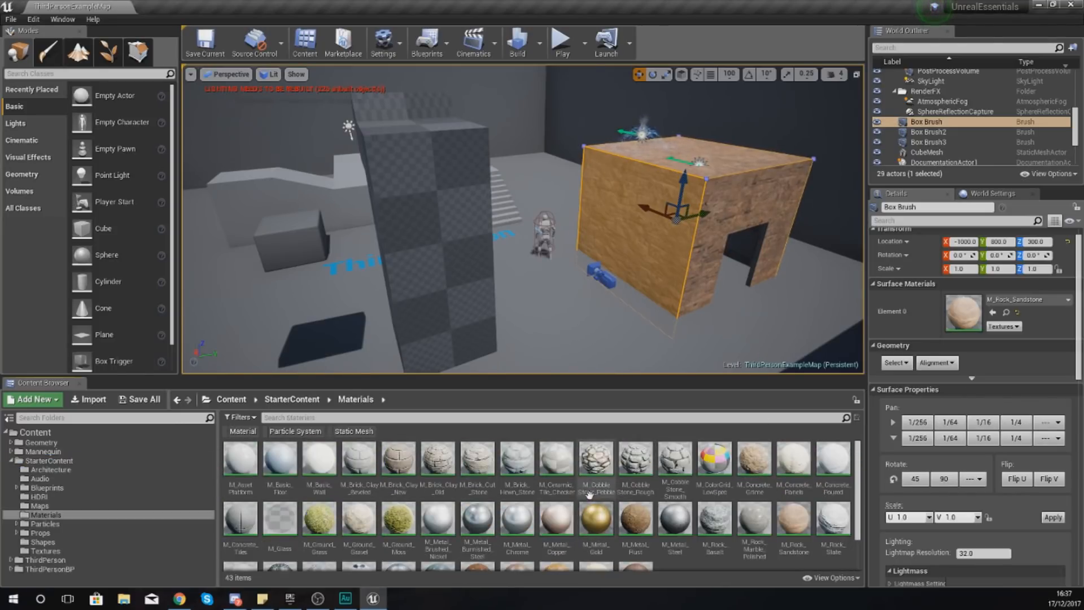
left_click(599, 532)
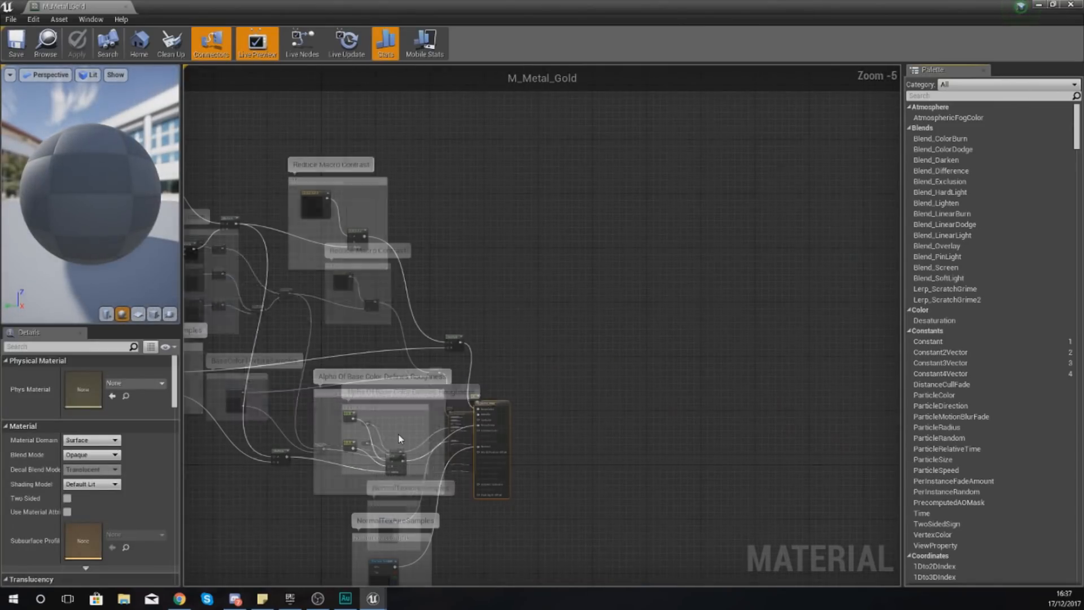
Examine M_Metal_Gold's node graph, including its texture samples, Multiply and Lerp nodes and result node, and close the material.
scroll(463, 437, "up", 5)
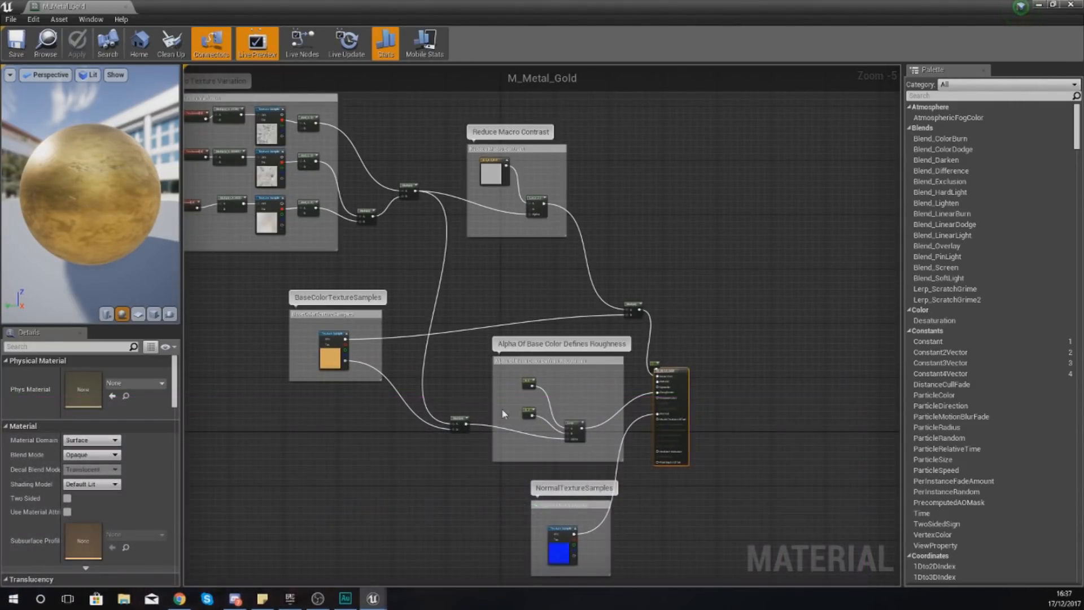
scroll(418, 408, "up", 4)
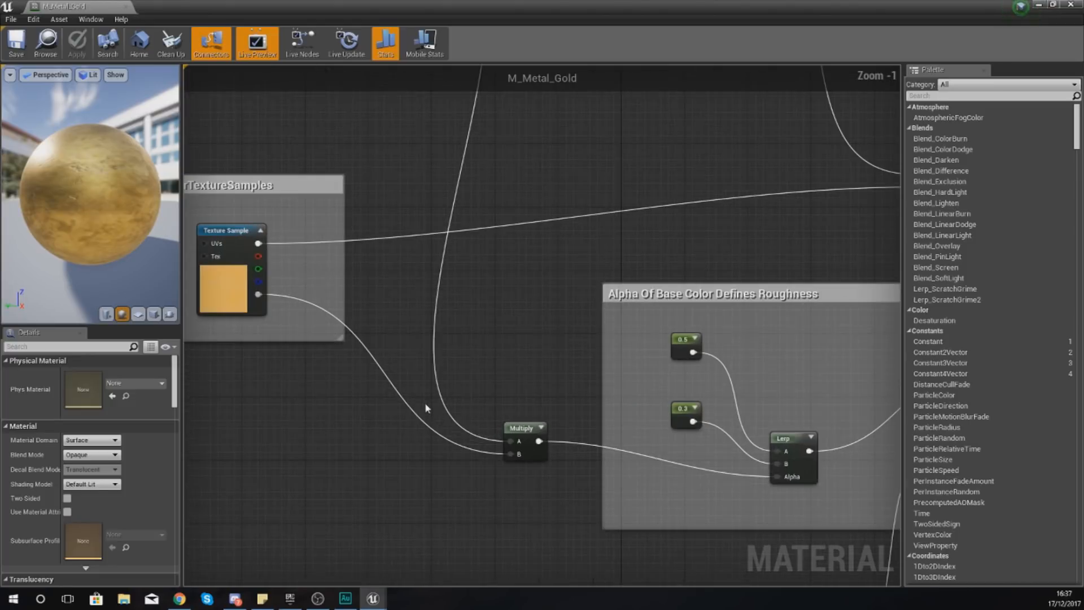
scroll(445, 427, "down", 5)
right_click_drag(445, 435, 419, 361)
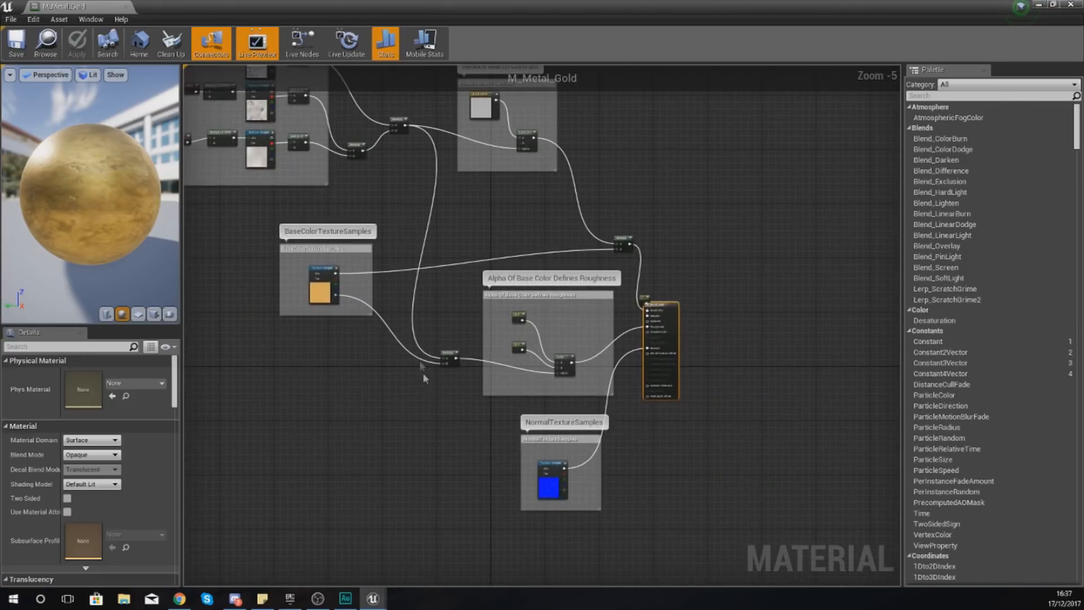
scroll(552, 459, "up", 6)
scroll(508, 424, "down", 4)
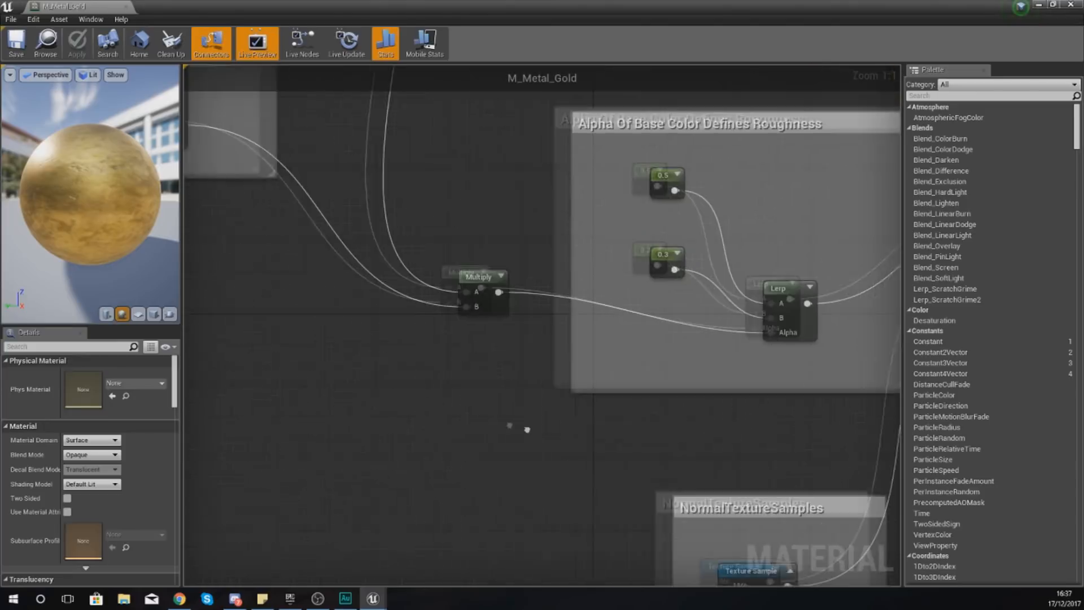
right_click_drag(289, 235, 346, 351)
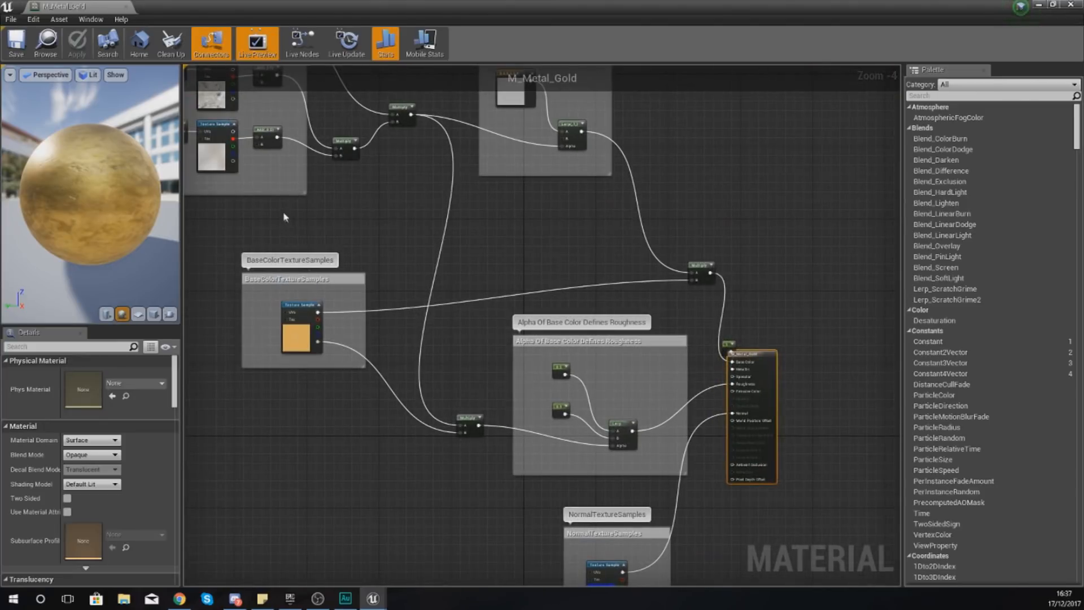
right_click_drag(285, 218, 468, 374)
scroll(322, 233, "up", 4)
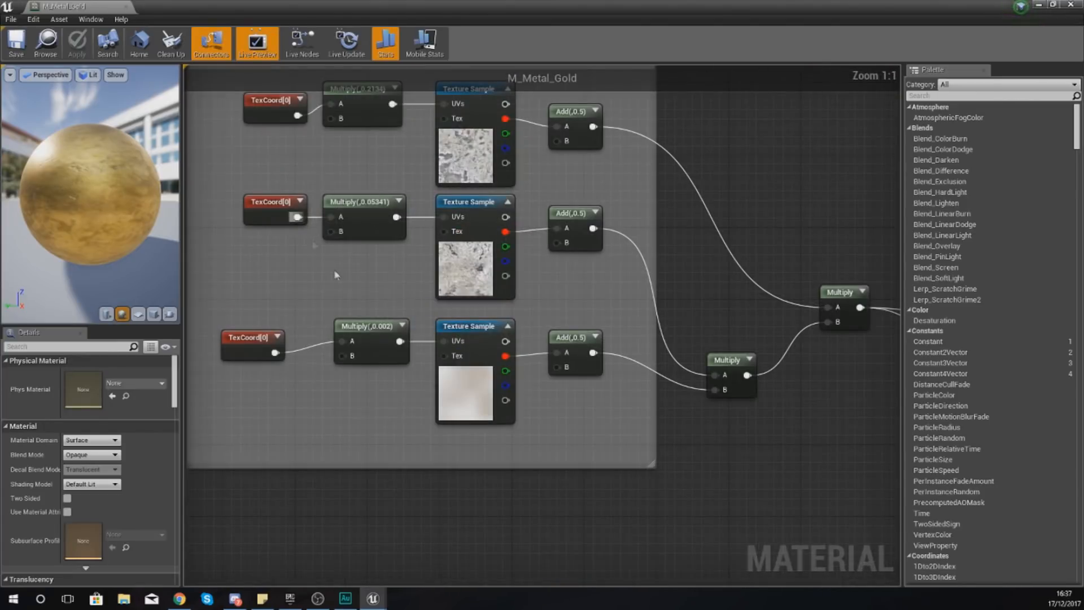
key("Home")
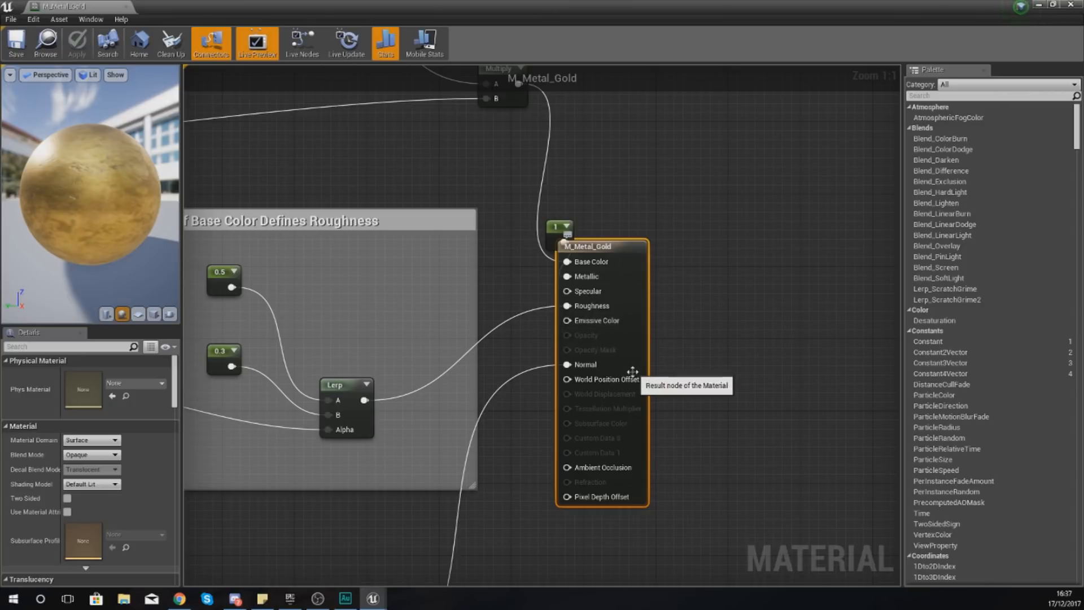
scroll(498, 339, "down", 8)
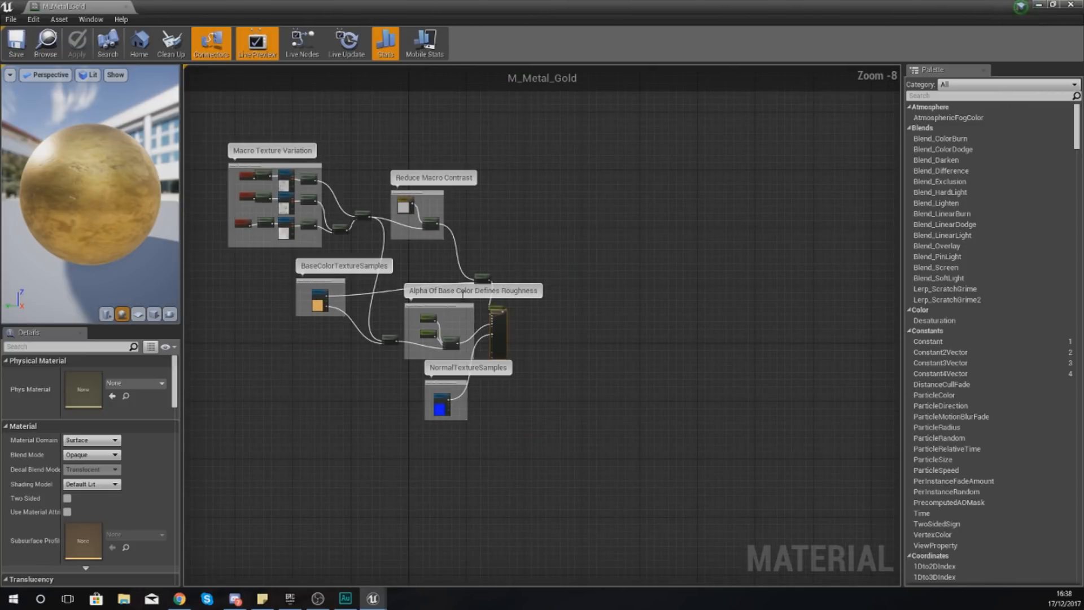
right_click_drag(431, 249, 546, 314)
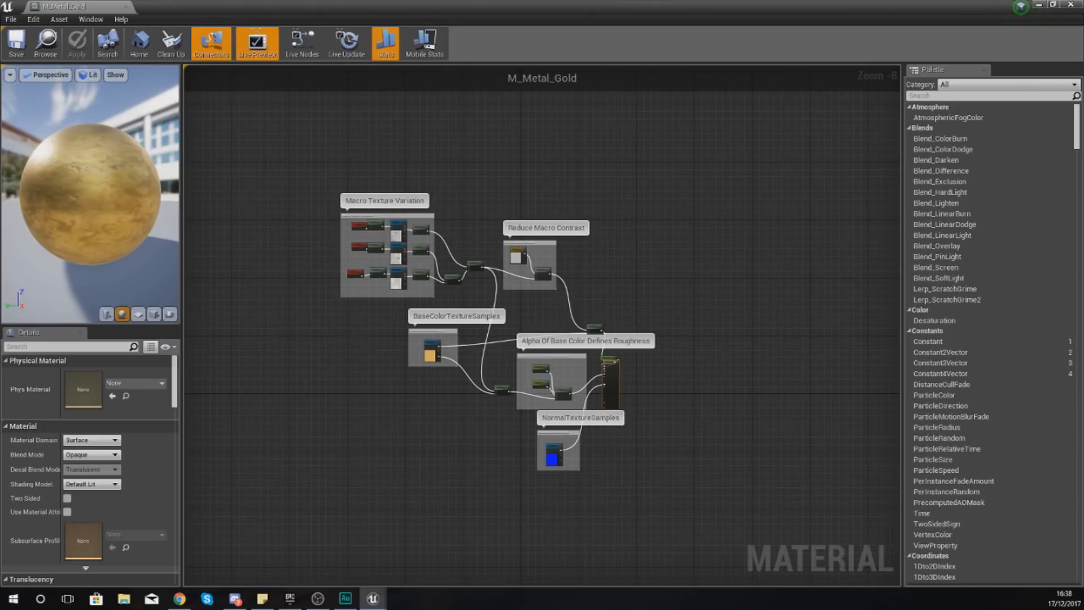
left_click(1071, 5)
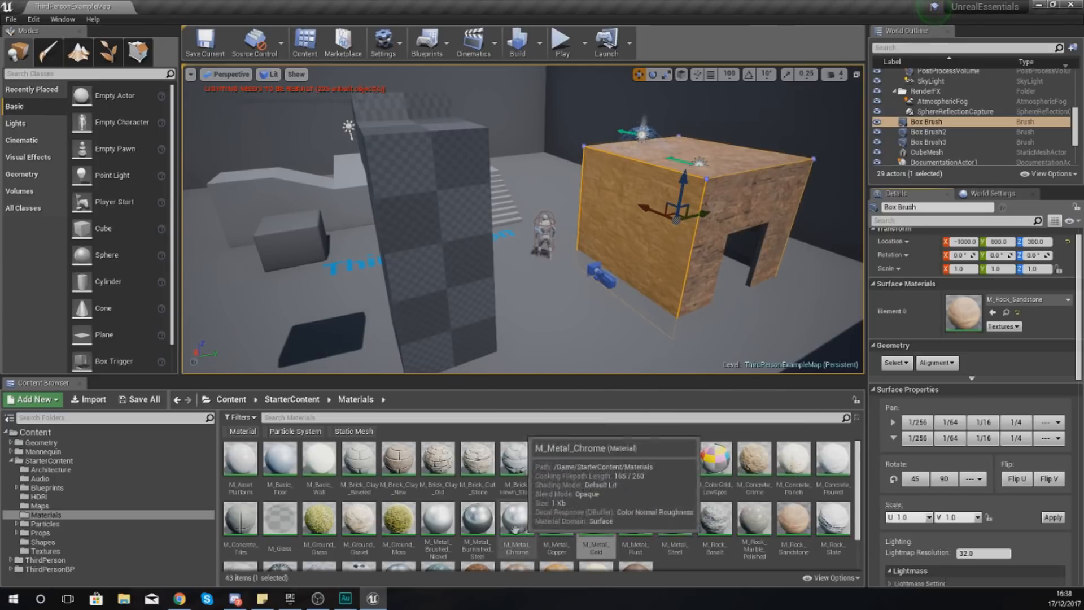
Apply M_Metal_Burnished_Steel to the box brush's side wall, and replace it with the M_CobbleStone_Pebble material.
mouse_move(477, 519)
left_mouse_down()
mouse_move(519, 485)
mouse_move(680, 238)
mouse_move(670, 244)
left_mouse_up()
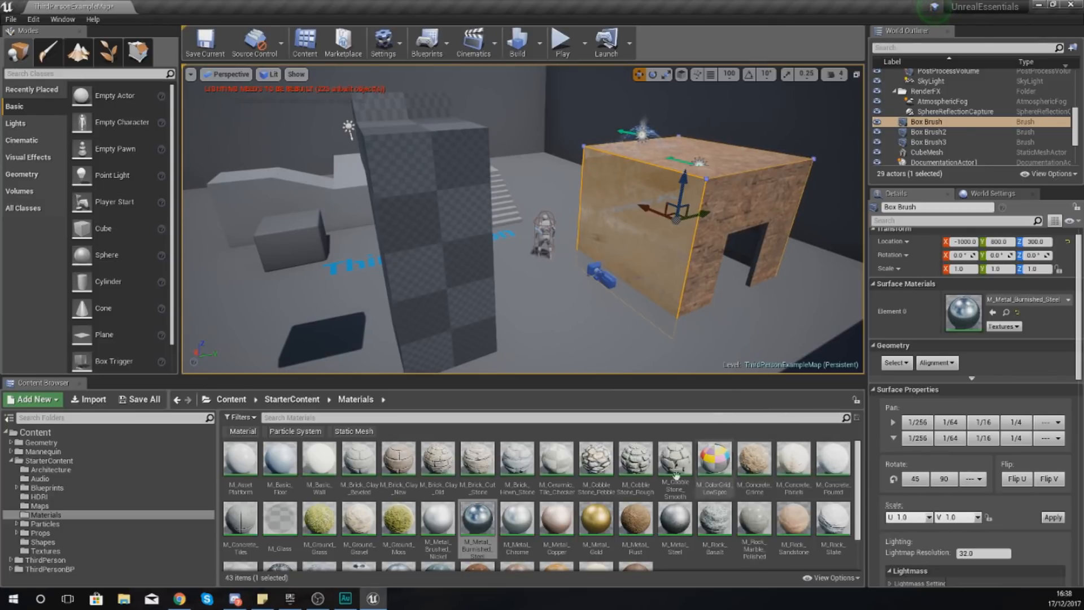
left_click(625, 462)
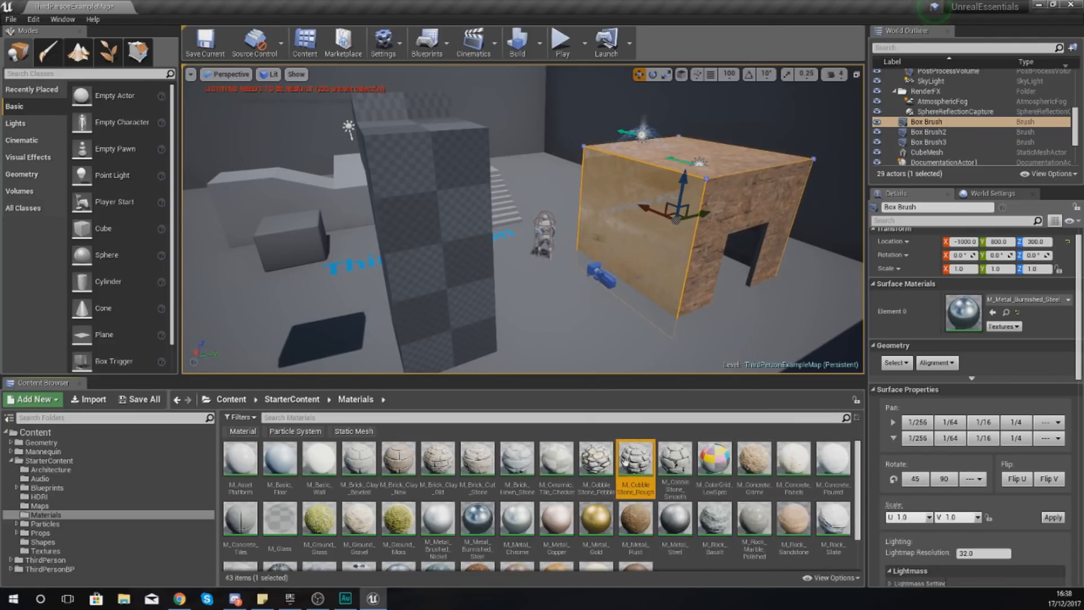
left_click(600, 462)
right_click_drag(738, 315, 768, 314)
key("w")
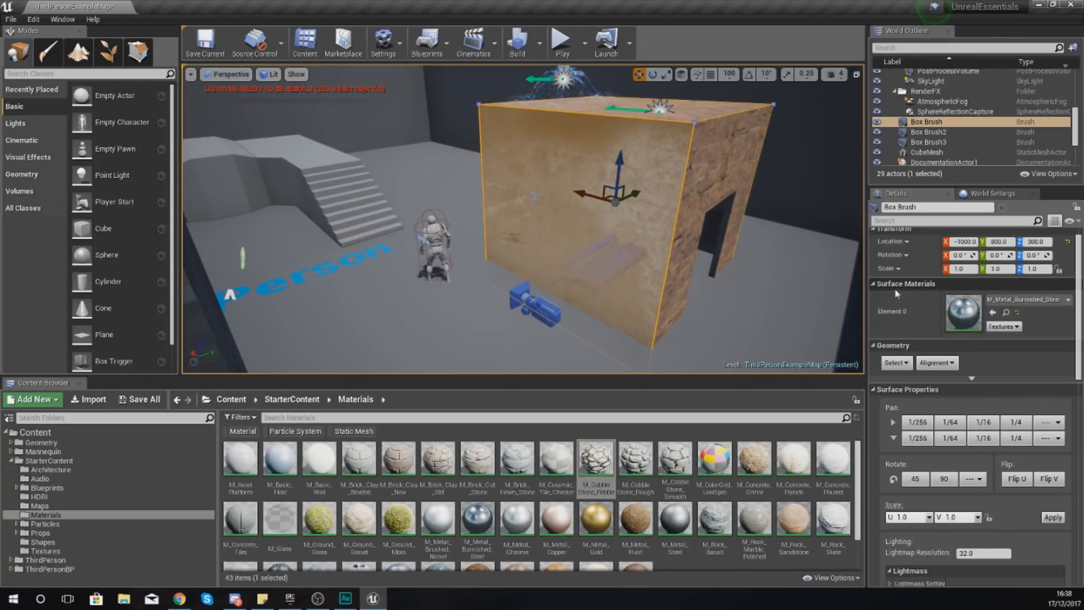
scroll(994, 305, "up", 1)
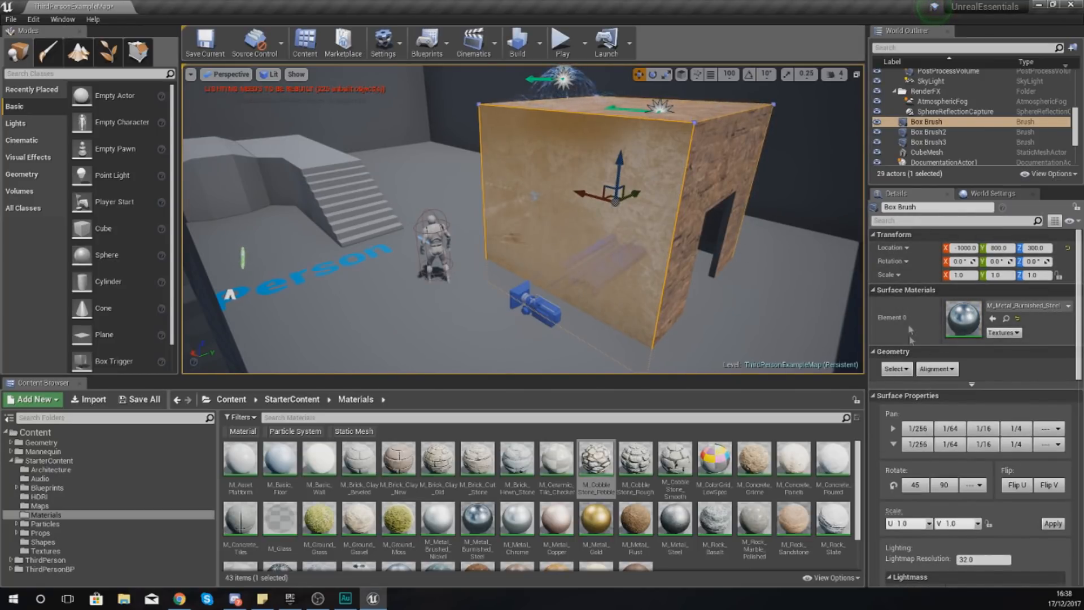
left_click(993, 319)
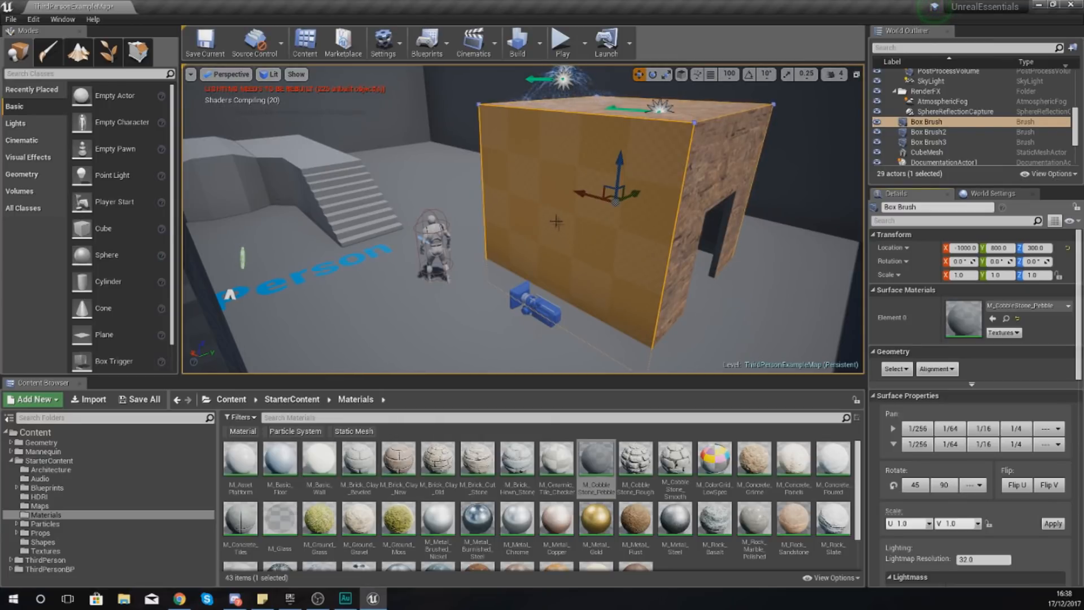
Inspect the cobblestone pebble material on the side wall from several angles and look over its surface properties.
right_click_drag(631, 241, 698, 234)
key("g")
right_click_drag(631, 241, 587, 246)
key("g")
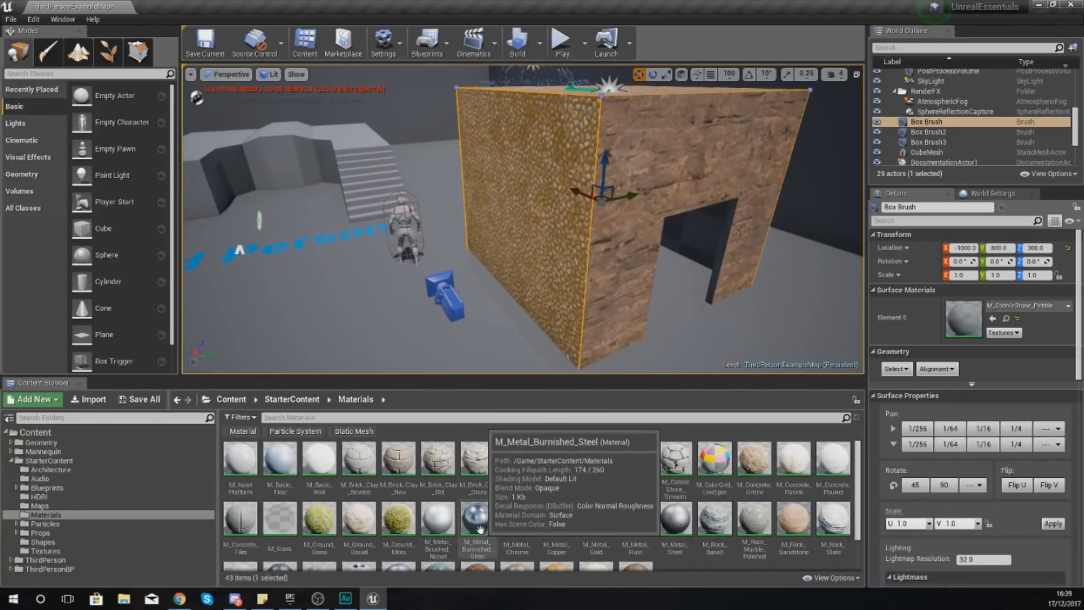
right_click_drag(573, 220, 581, 223)
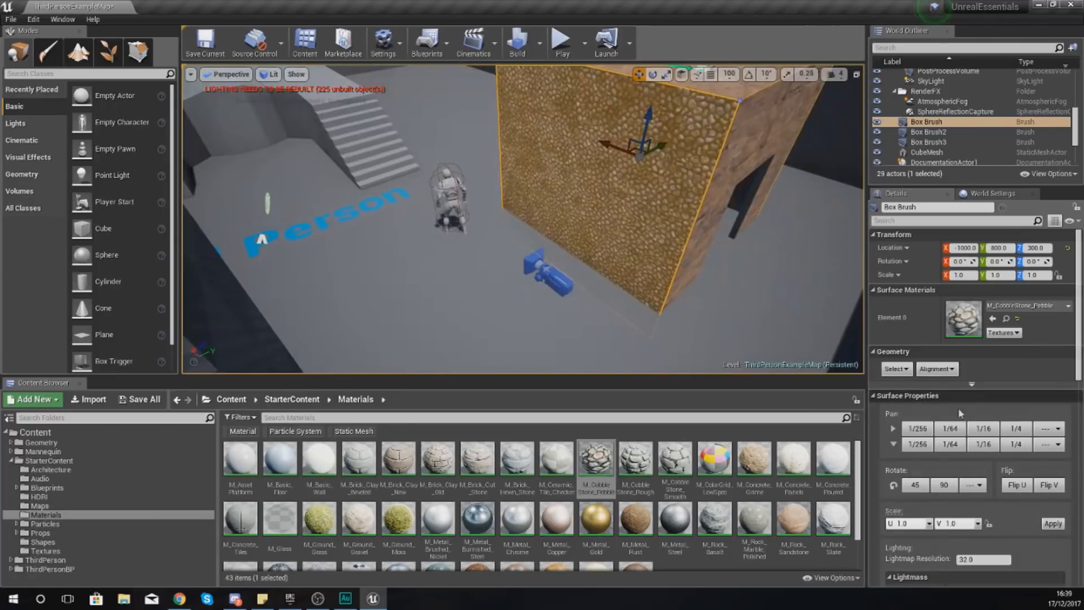
scroll(944, 391, "down", 4)
scroll(943, 388, "up", 4)
Apply M_CobbleStone_Pebble to the box brush's doorway wall, roof and remaining two outer walls.
right_click_drag(782, 273, 801, 250)
left_click(629, 206)
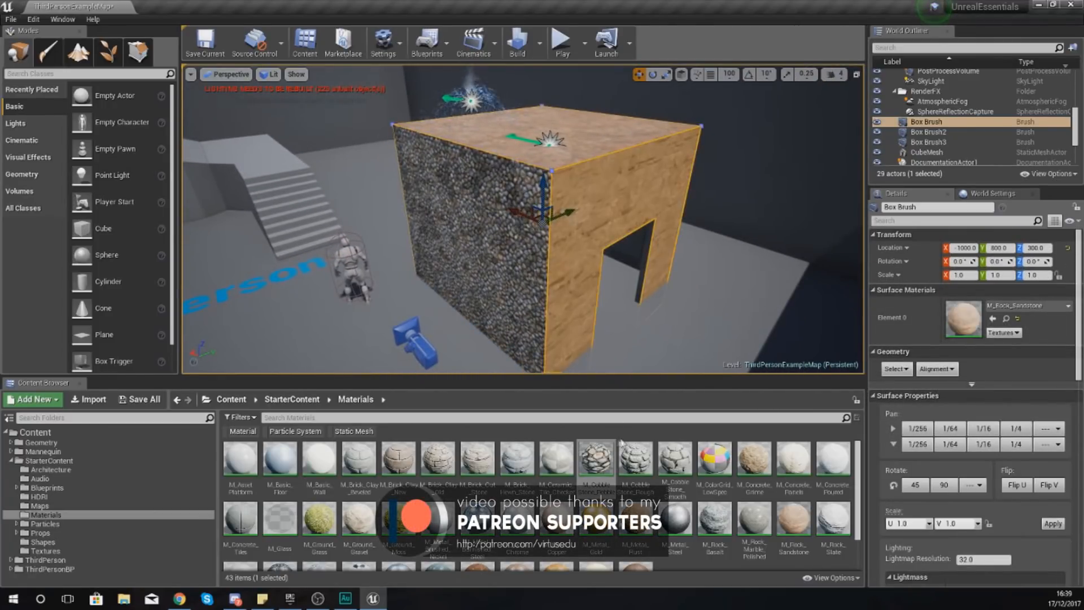
left_click_drag(598, 457, 583, 141)
right_click_drag(587, 147, 508, 161)
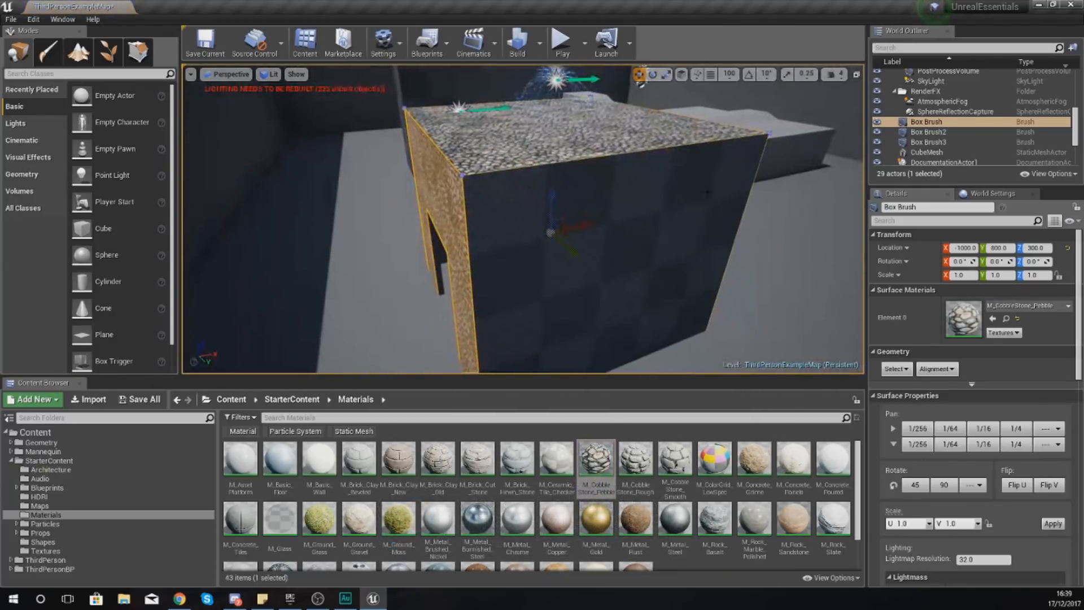
left_click_drag(585, 471, 601, 243)
right_click_drag(601, 243, 525, 246)
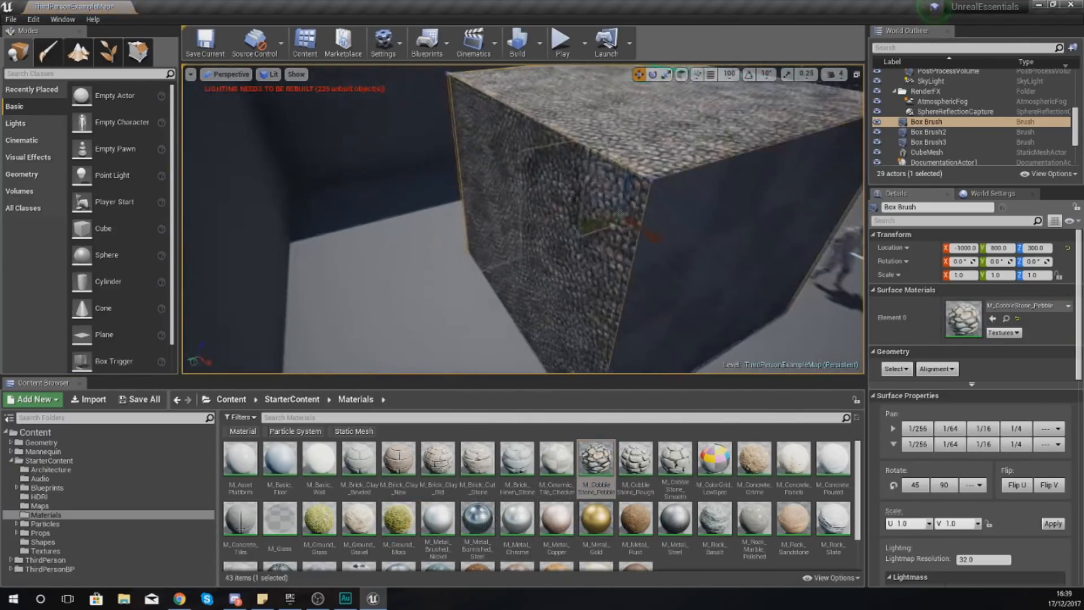
left_click_drag(595, 458, 734, 248)
right_click_drag(734, 248, 531, 254)
mouse_move(637, 220)
right_mouse_down()
mouse_move(615, 232)
mouse_move(636, 221)
right_mouse_up()
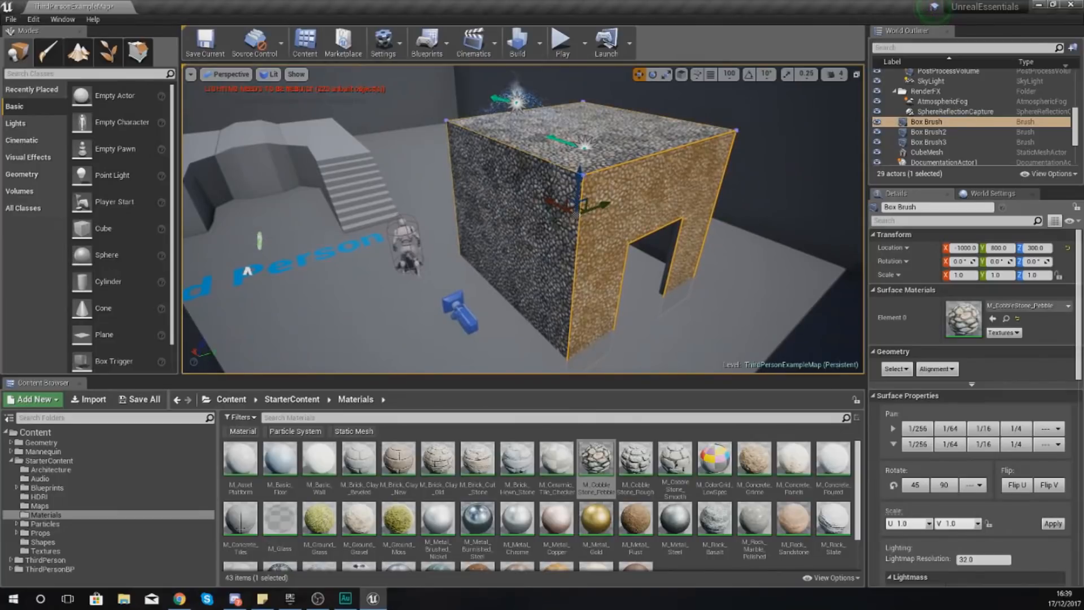
Select the solid side wall beside the doorway and reverse the panning direction of its U texture coordinate.
left_click(544, 223)
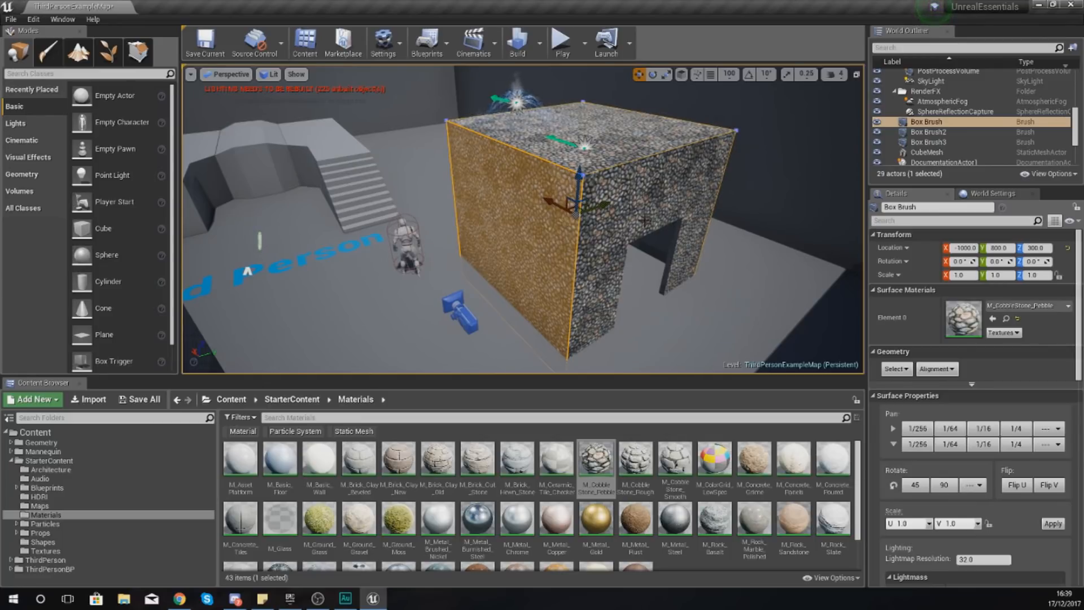
left_click_drag(1077, 319, 1075, 390)
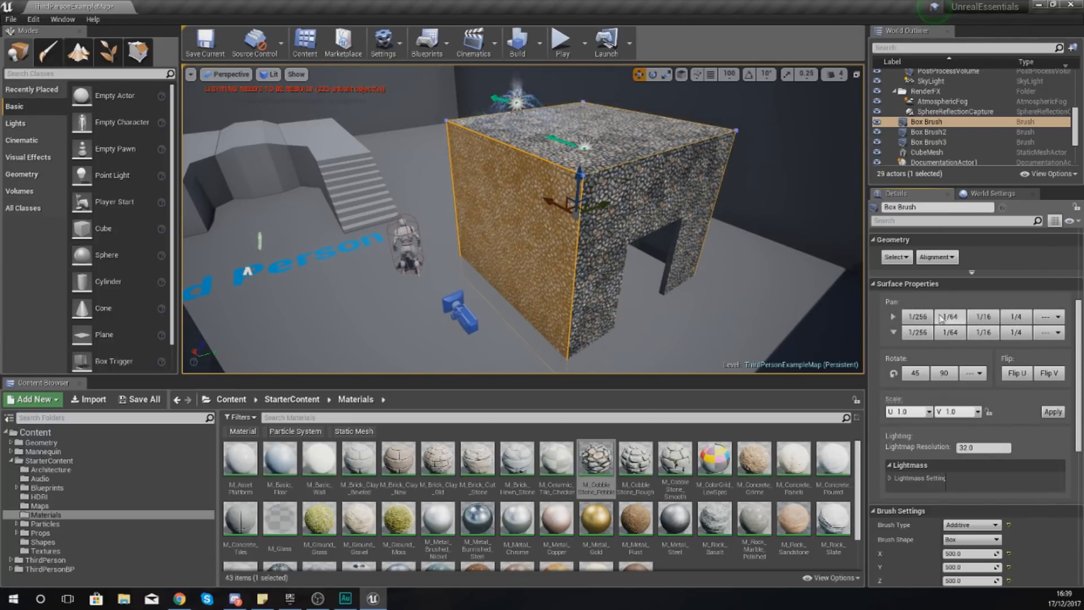
left_click(895, 320)
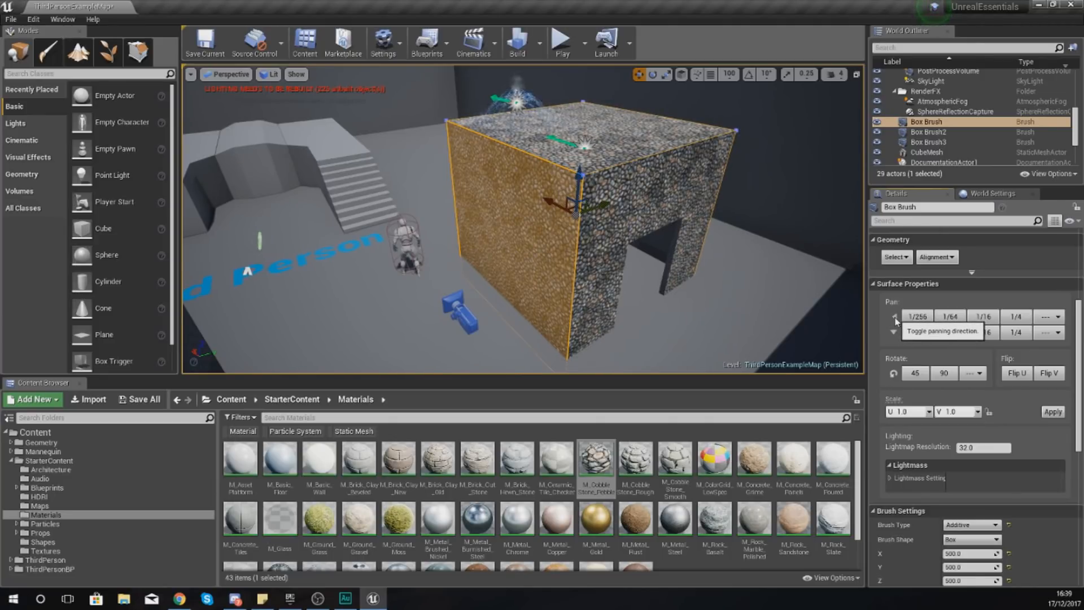
left_click(893, 318)
Pan the side wall's U texture coordinate by 1/4 seven times in the reversed direction.
right_click_drag(655, 294, 759, 299)
key("a")
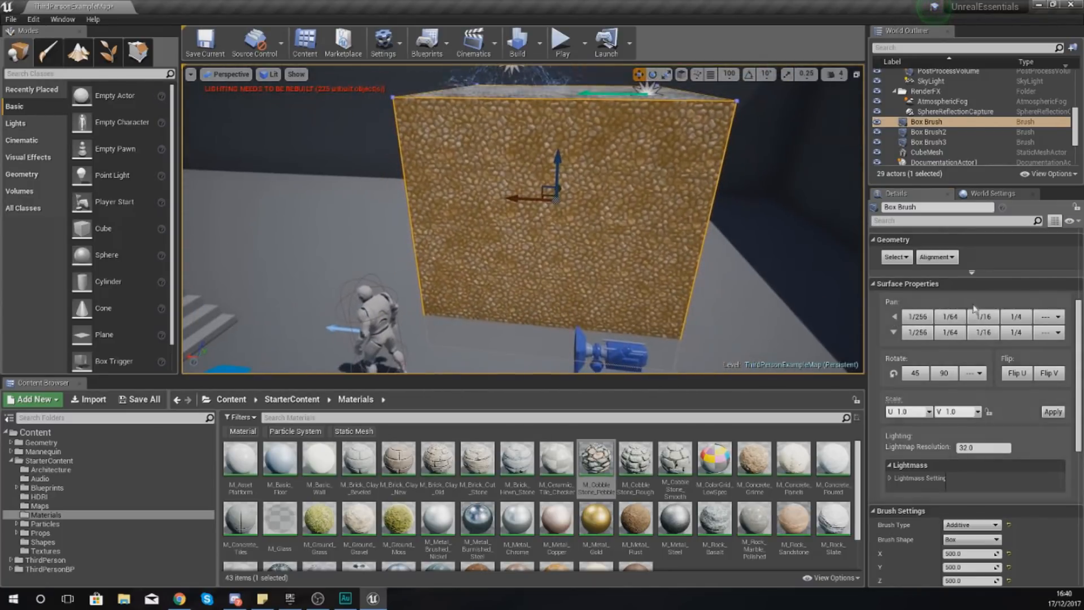
left_click(1016, 318)
left_click(1016, 318)
left_click(1015, 318)
left_click(1016, 318)
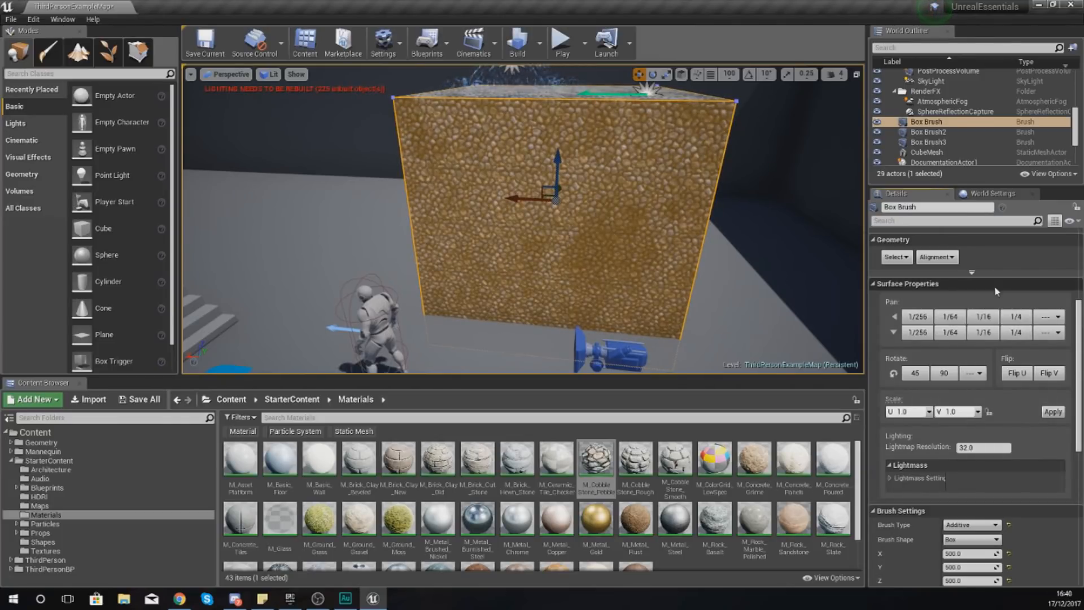
left_click(1020, 317)
left_click(1018, 318)
left_click(1017, 319)
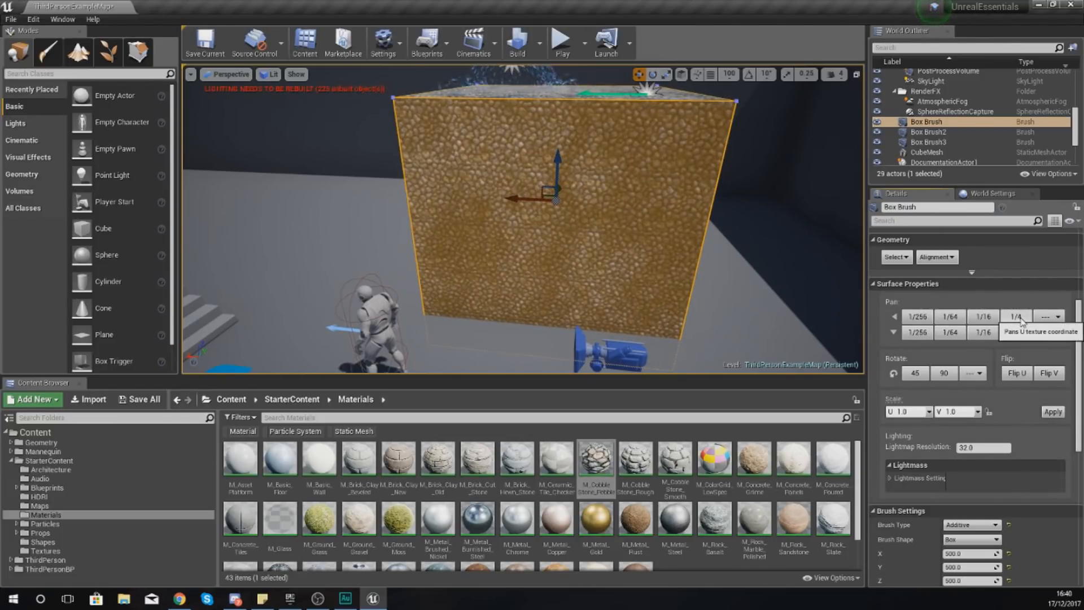
Pan the side wall's U texture coordinate by 1/16 seven times.
left_click(987, 318)
left_click(987, 318)
left_click(988, 318)
left_click(989, 318)
left_click(988, 318)
left_click(988, 318)
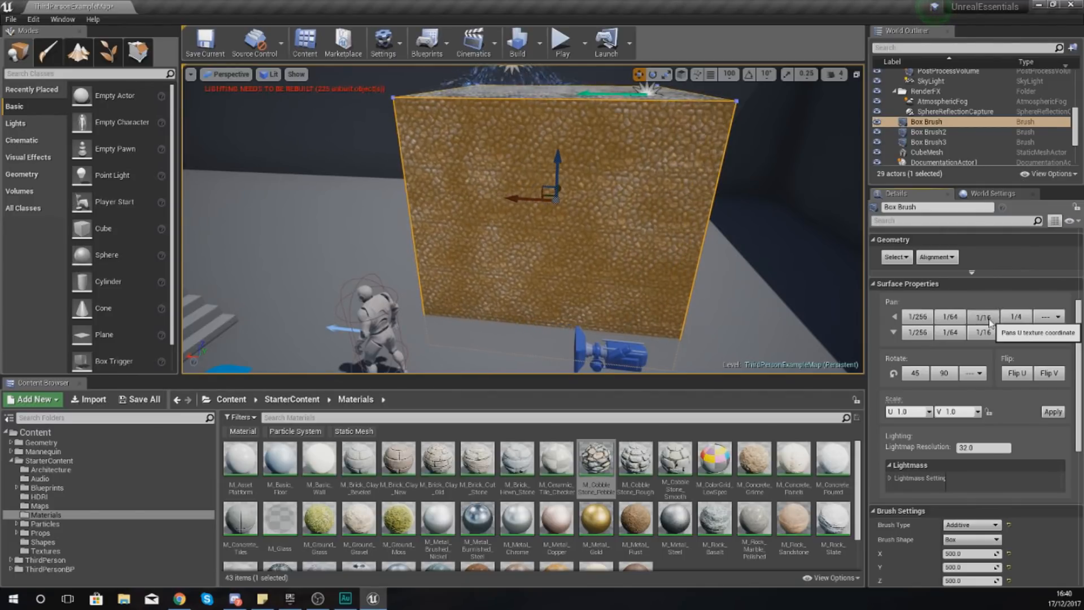
left_click(988, 318)
Pan the side wall's U texture coordinate in finer 1/64 increments, eight times.
left_click(955, 322)
left_click(955, 322)
left_click(955, 322)
left_click(956, 321)
left_click(955, 321)
left_click(955, 321)
left_click(955, 322)
left_click(956, 322)
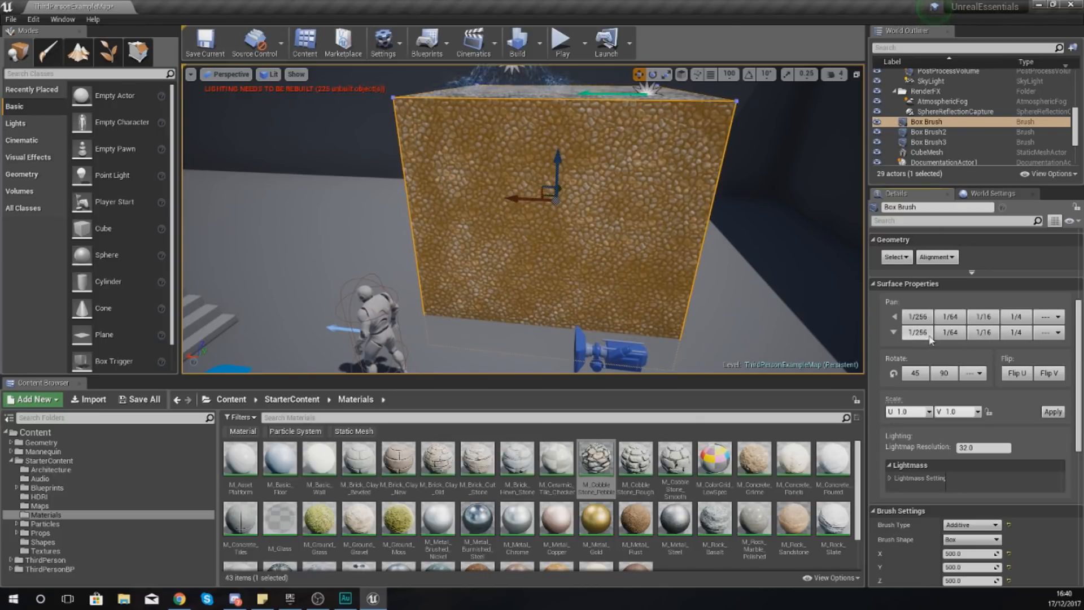
Pan the side wall's V texture coordinate by 1/4 once and by 1/64 four times.
left_click(893, 332)
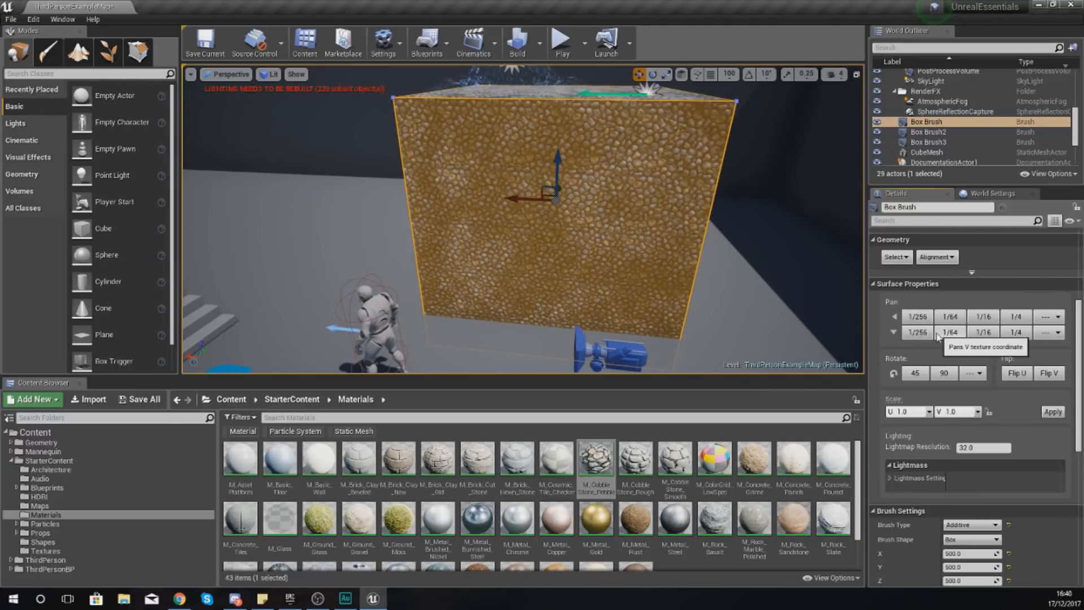
left_click(1014, 333)
left_click(951, 334)
left_click(960, 335)
left_click(959, 334)
left_click(959, 334)
Check how the pebbles meet at the corner with the doorway wall and reverse the side wall's U panning direction.
right_click_drag(829, 283, 667, 282)
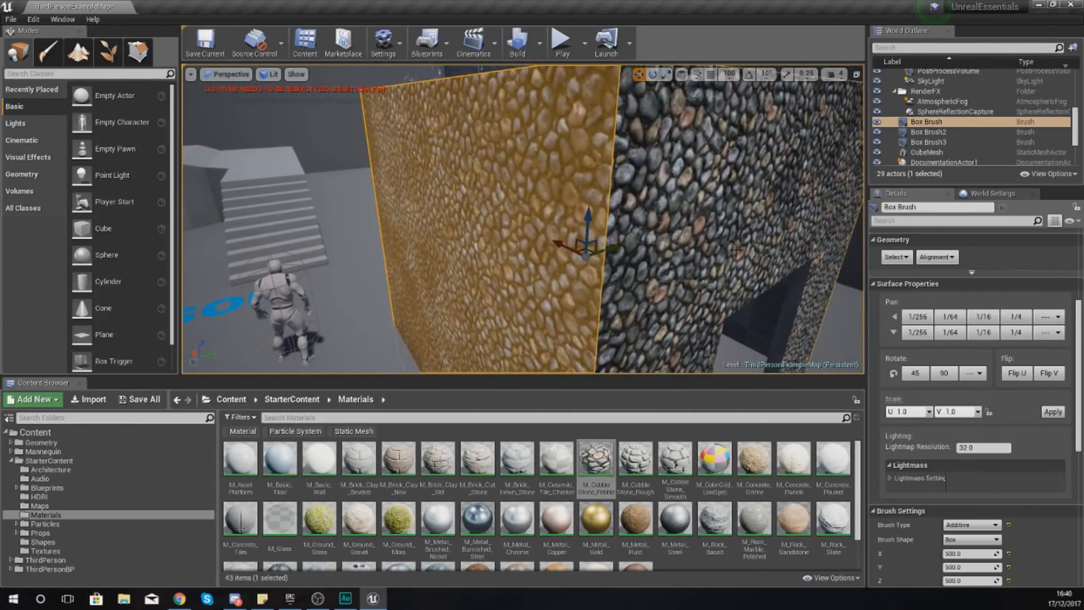
left_click(653, 248)
left_click(586, 233)
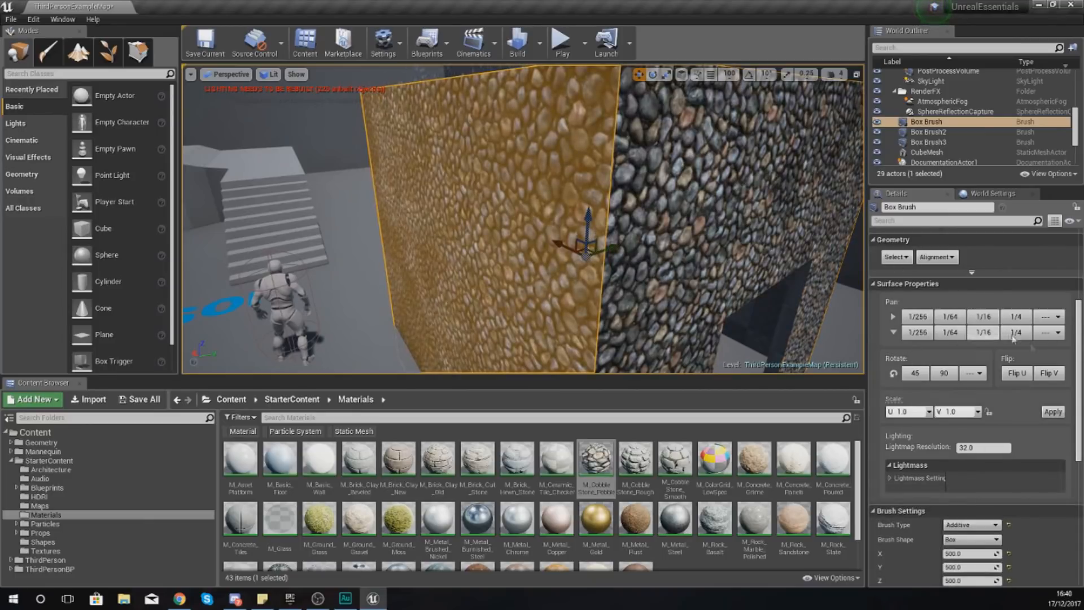
key("f")
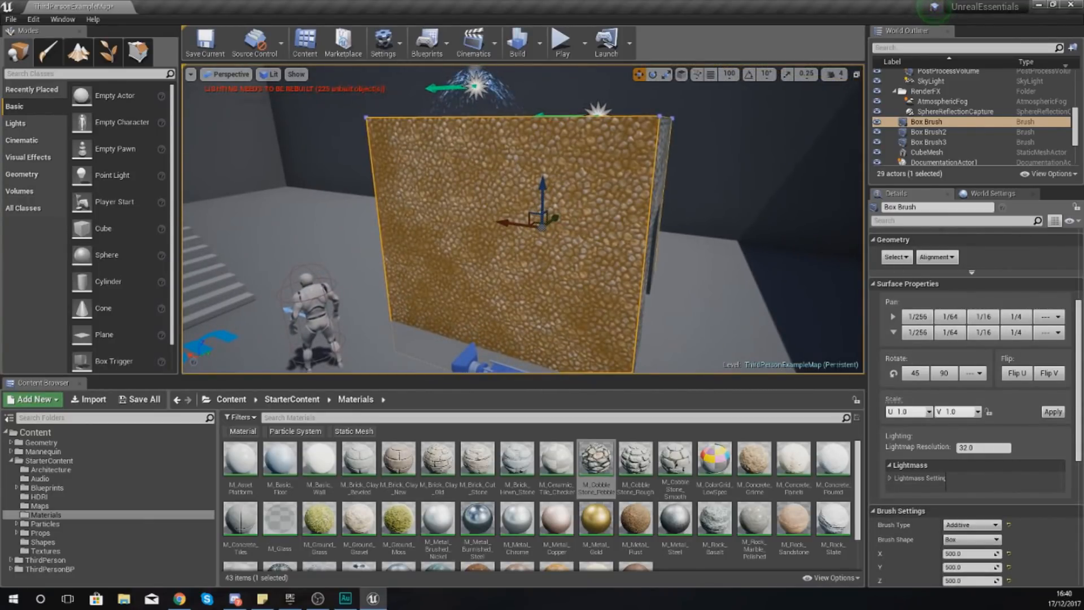
Rotate the side wall's texture by 45 degrees, by 90 degrees and by a custom angle of 134.
left_click(915, 375)
left_click(943, 373)
left_click(979, 373)
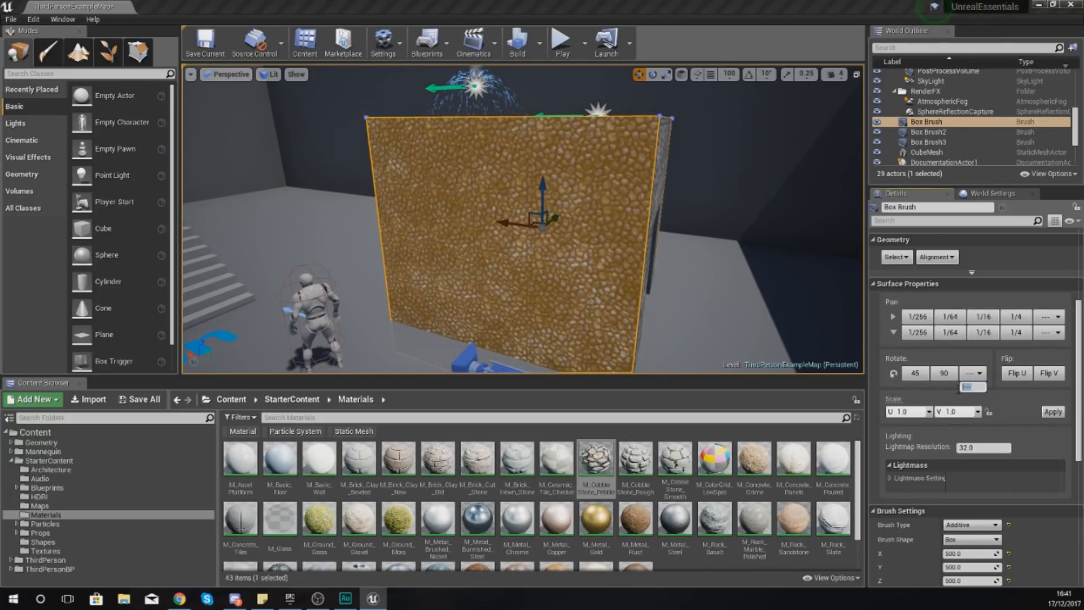
type("134")
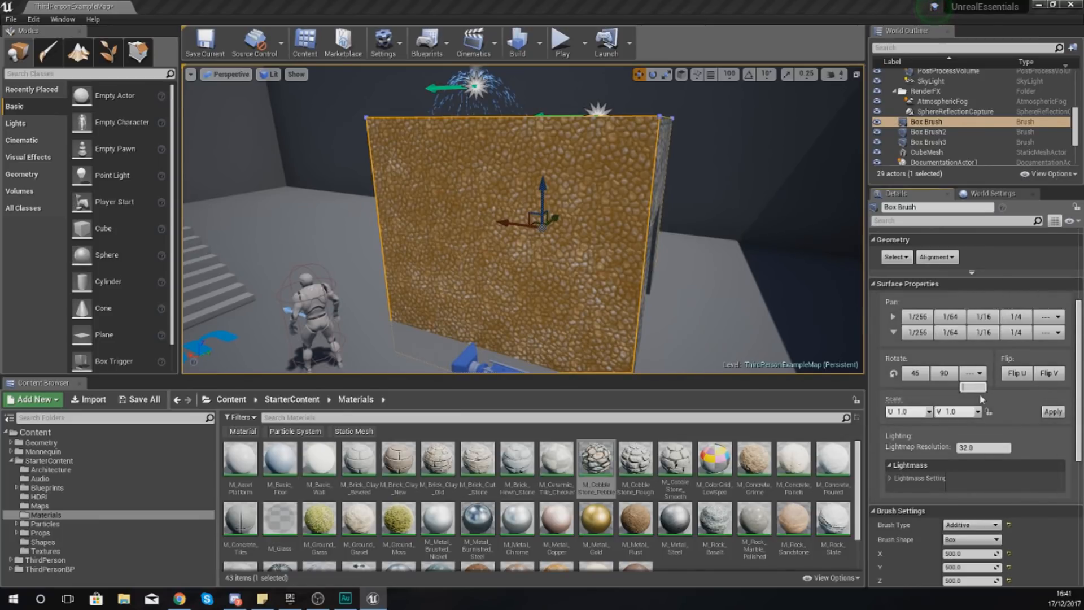
key("Return")
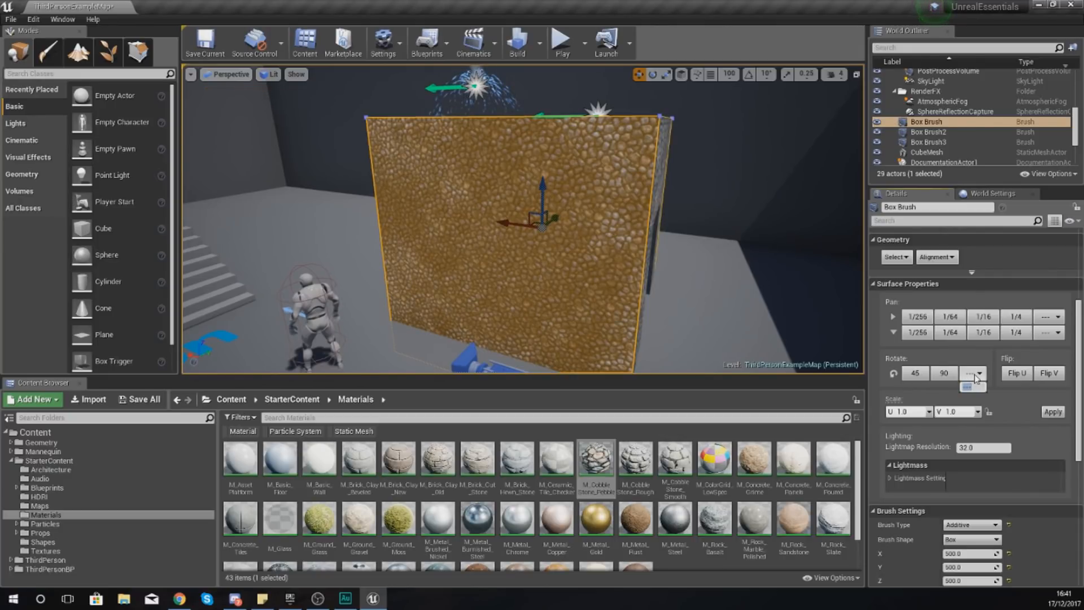
Flip the side wall's texture repeatedly along U and V, four times in U and twice in V.
mouse_move(751, 305)
right_mouse_down()
mouse_move(672, 339)
mouse_move(740, 313)
right_mouse_up()
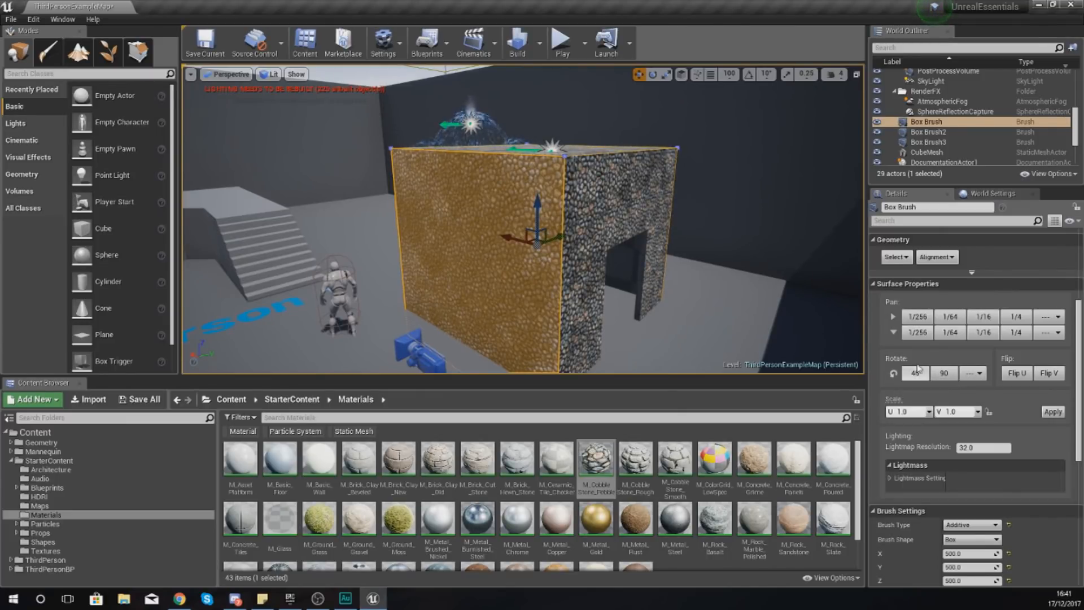
right_click_drag(564, 225, 547, 227)
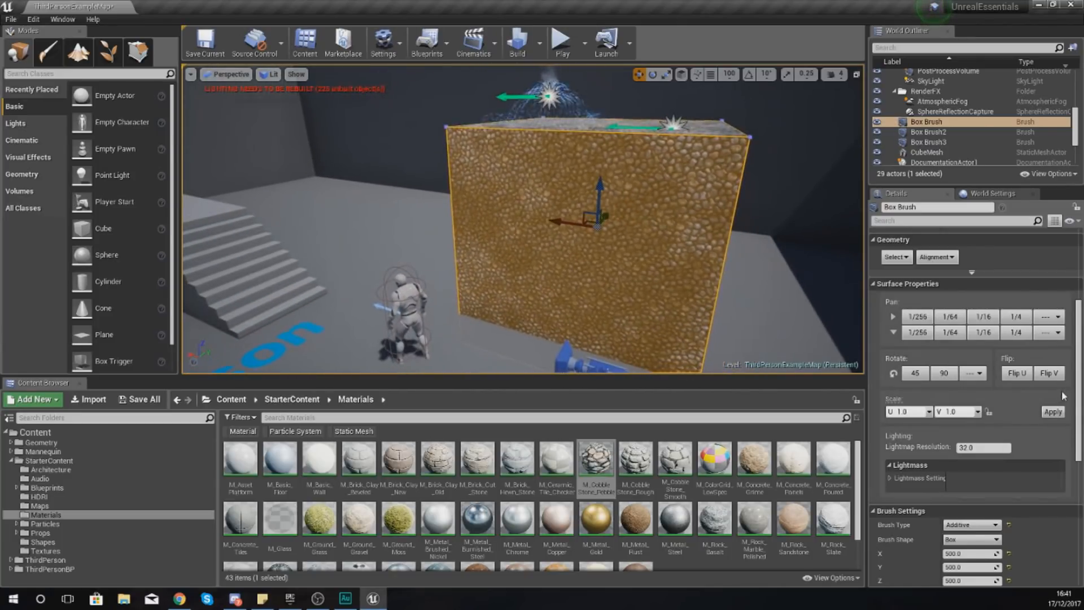
left_click(1016, 373)
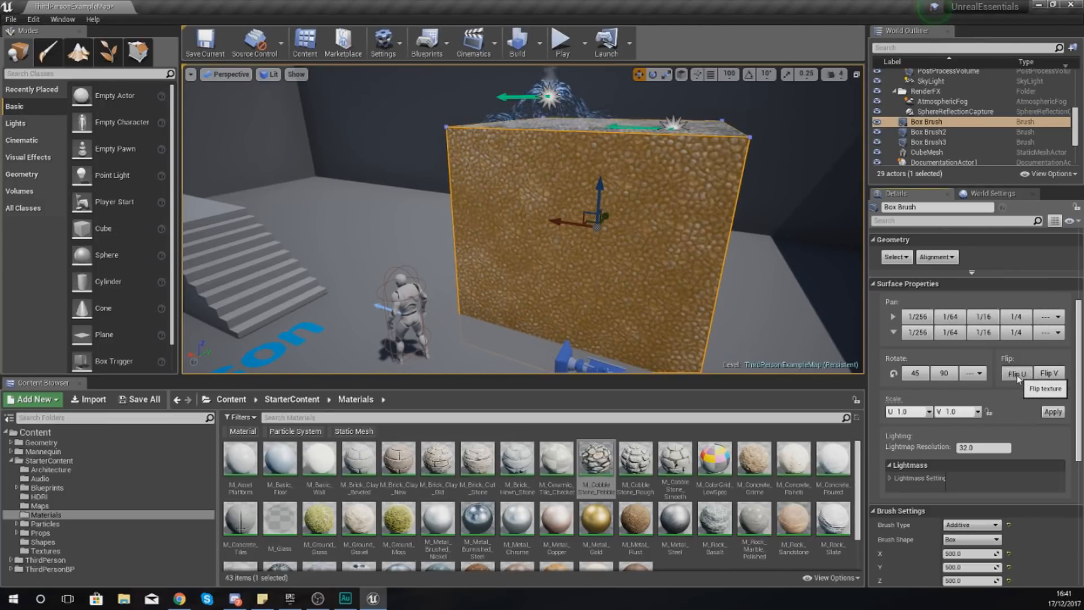
left_click(1047, 373)
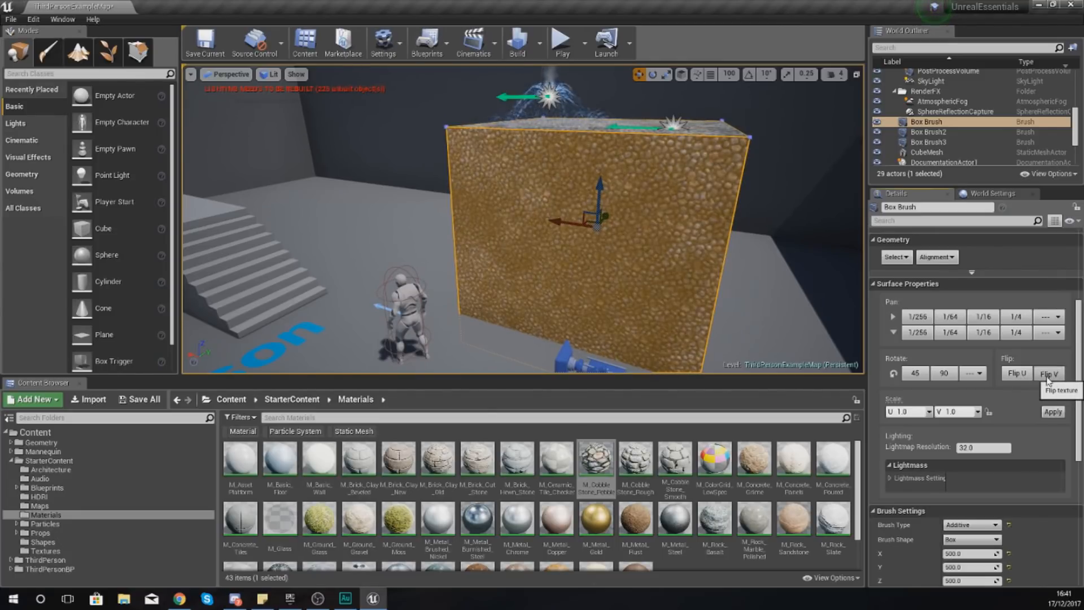
left_click(1048, 374)
left_click(1017, 373)
left_click(1017, 374)
left_click(1015, 376)
Apply a texture scale of 0.1 in both U and V to the side wall.
mouse_move(638, 249)
right_mouse_down()
mouse_move(599, 251)
mouse_move(587, 271)
mouse_move(582, 251)
right_mouse_up()
mouse_move(745, 283)
right_mouse_down()
mouse_move(760, 293)
mouse_move(745, 298)
right_mouse_up()
right_click_drag(570, 271, 562, 276)
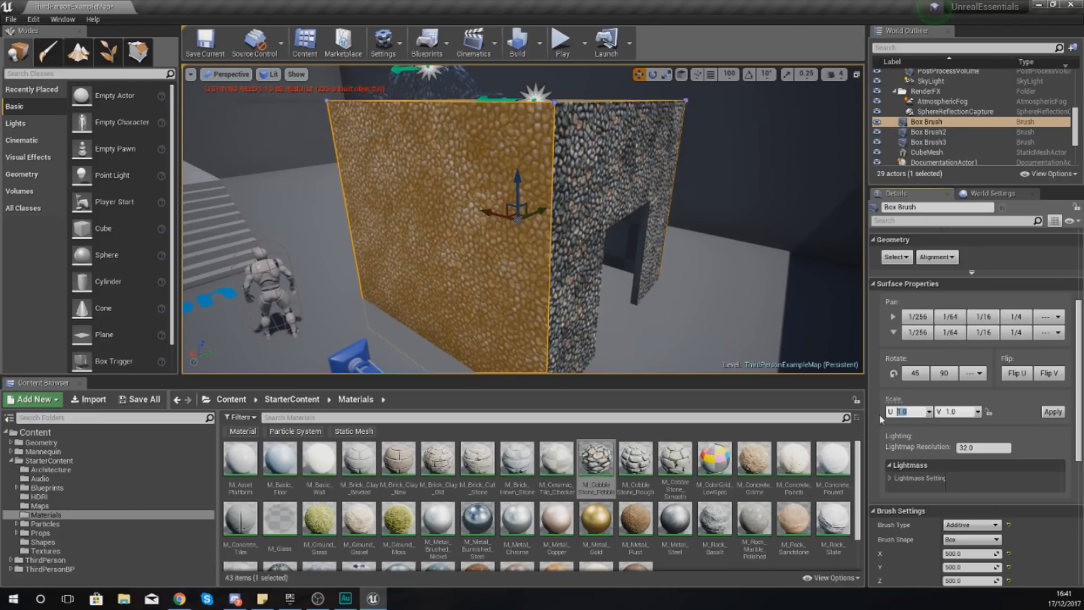
double_click(924, 414)
left_click(1053, 412)
Compare the rescaled side wall with the doorway wall up close and from a distance, switching the viewport to game view.
left_click_drag(565, 255, 565, 214)
right_click_drag(565, 215, 542, 260)
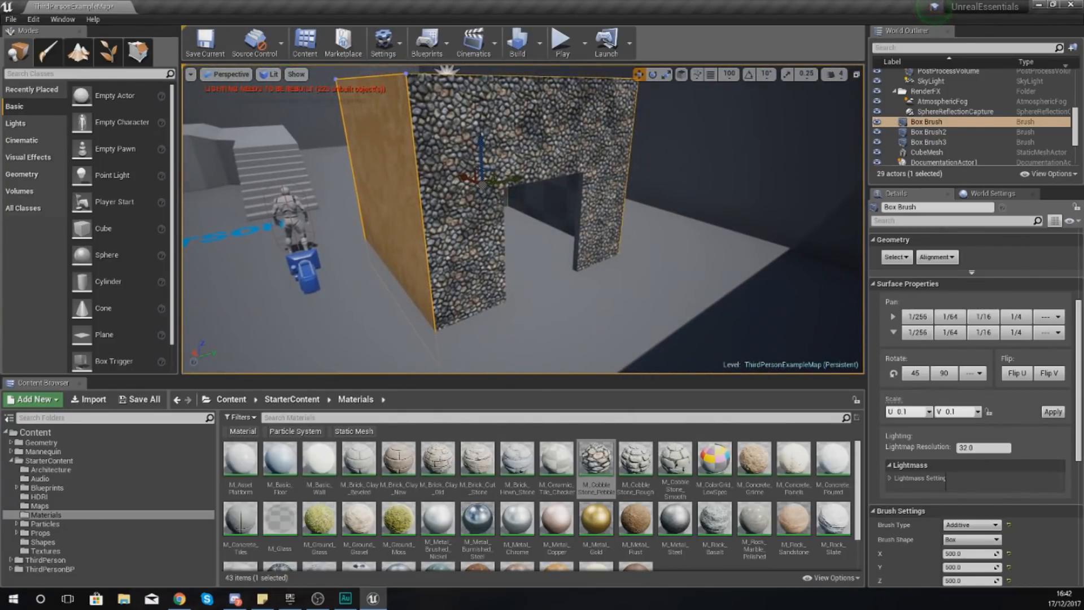
right_click_drag(508, 141, 565, 108)
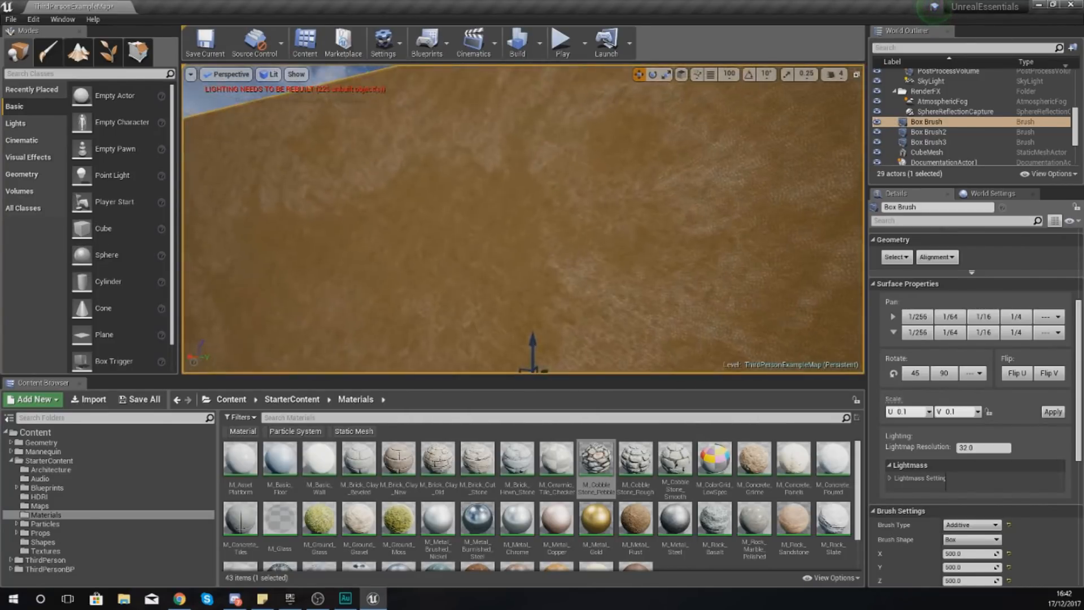
key("g")
right_click_drag(508, 140, 587, 180)
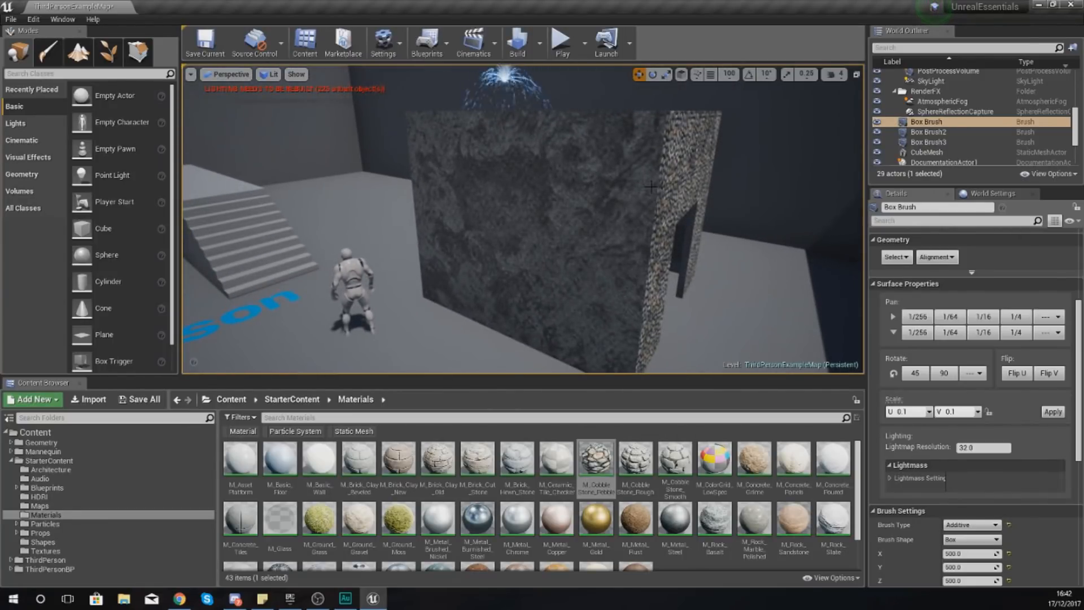
Set the side wall's texture scale to 0.5 in both U and V, apply it and view the building from above.
mouse_move(720, 296)
right_mouse_down()
mouse_move(667, 302)
mouse_move(734, 301)
right_mouse_up()
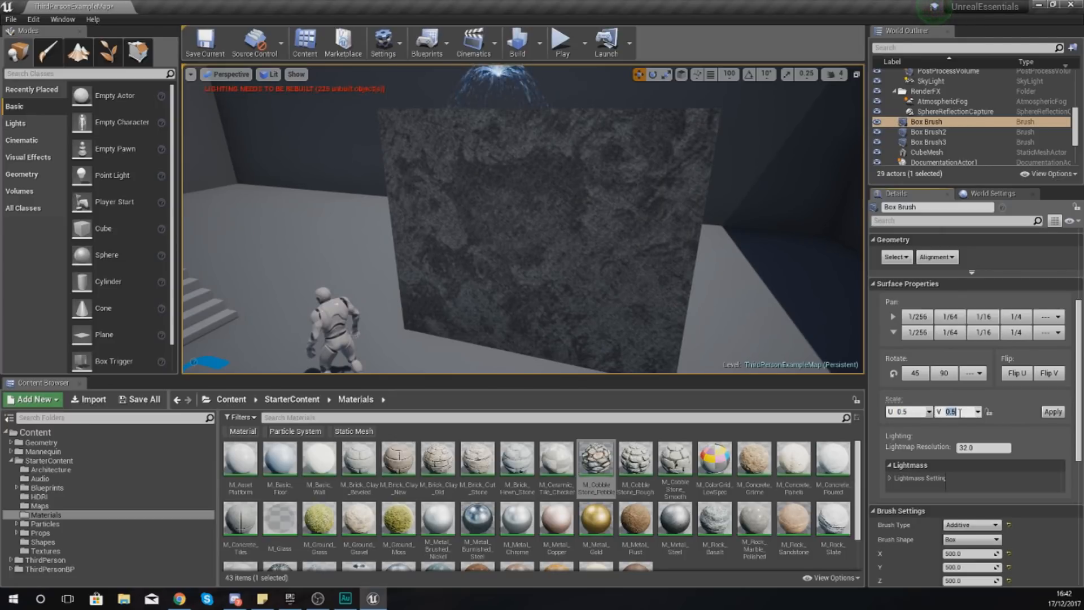
left_click(1053, 412)
mouse_move(565, 254)
right_mouse_down()
mouse_move(479, 255)
mouse_move(477, 271)
mouse_move(395, 253)
mouse_move(474, 258)
right_mouse_up()
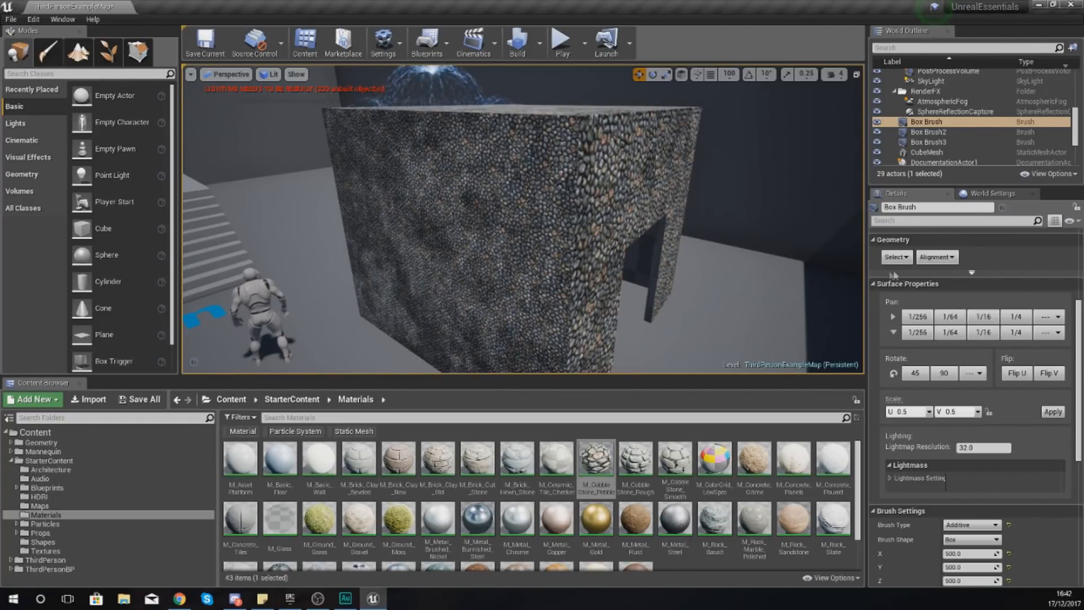
right_click_drag(705, 254, 648, 281)
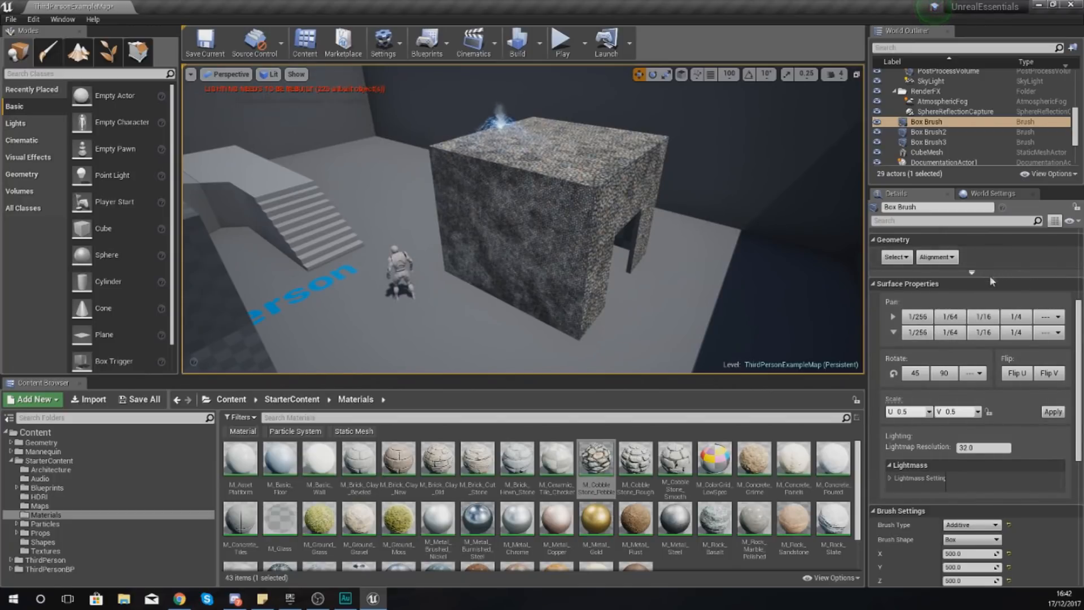
Look over the surface alignment options available for the box brush.
left_click(948, 258)
left_click(952, 261)
left_click(952, 261)
left_click(952, 260)
left_click(920, 261)
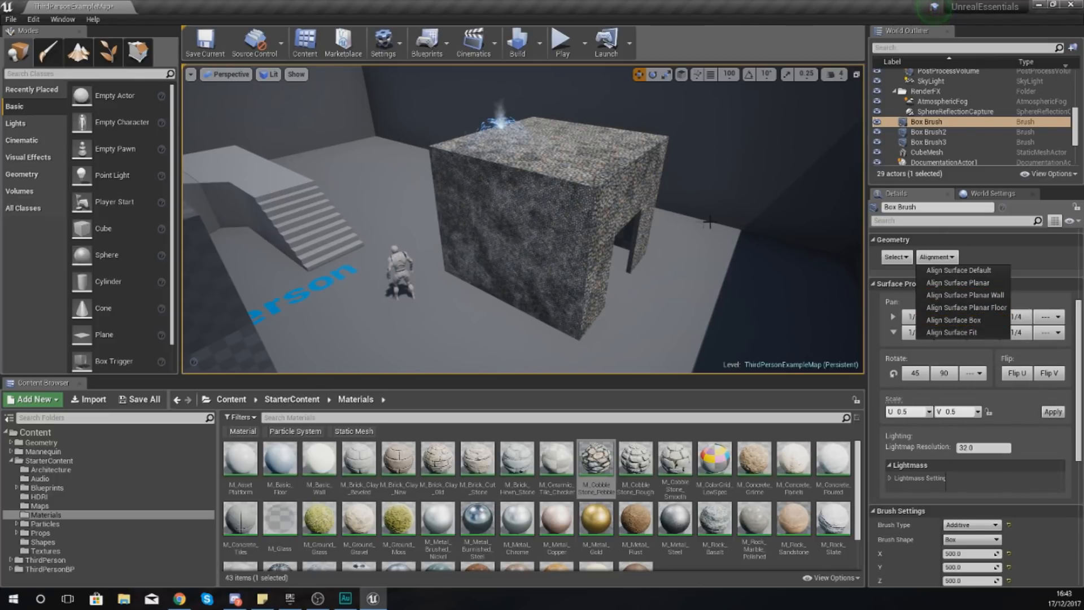
mouse_move(642, 189)
right_mouse_down()
mouse_move(593, 190)
mouse_move(638, 192)
right_mouse_up()
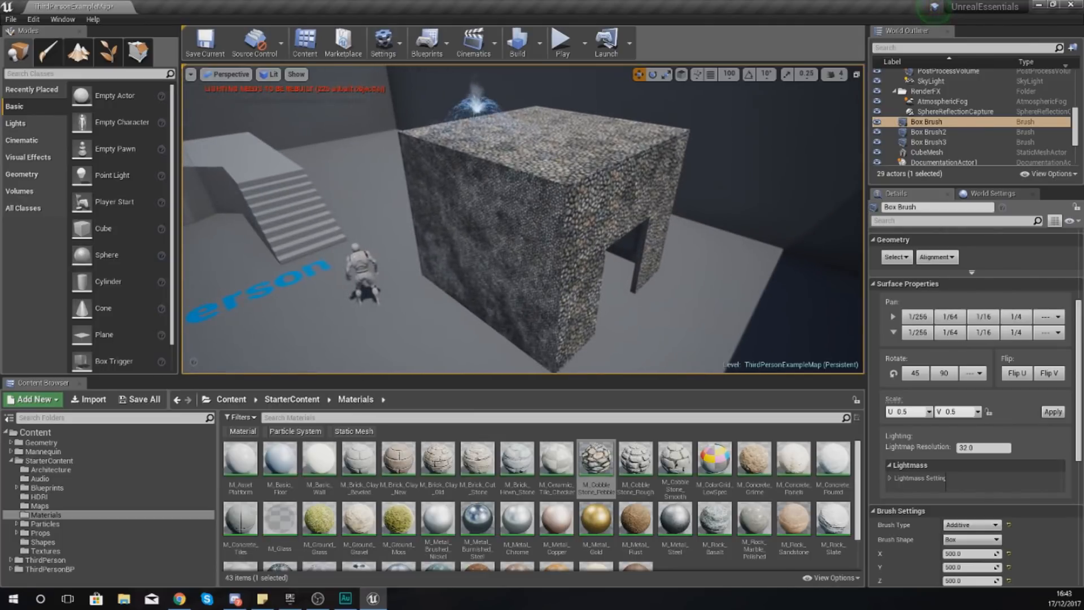